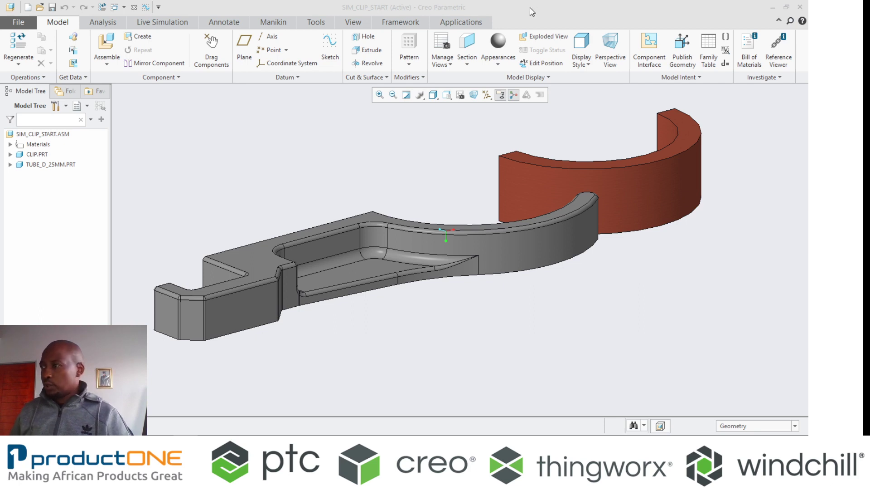
Bring up the Applications ribbon for the SIM_CLIP_START clip-and-tube assembly.
click(461, 21)
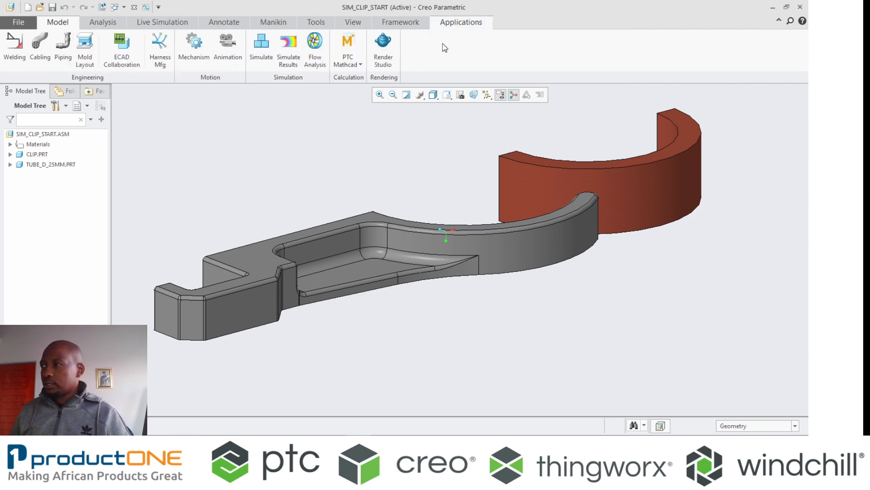
Enter Creo Simulate Structure mode and orbit the assembly to face the clip's end.
click(261, 45)
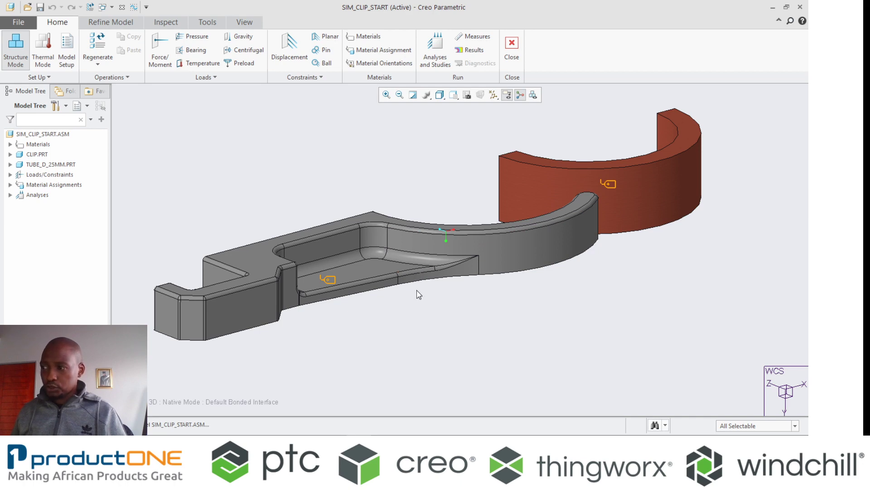
mouse_move(419, 294)
middle_down()
mouse_move(395, 287)
mouse_move(419, 306)
middle_up()
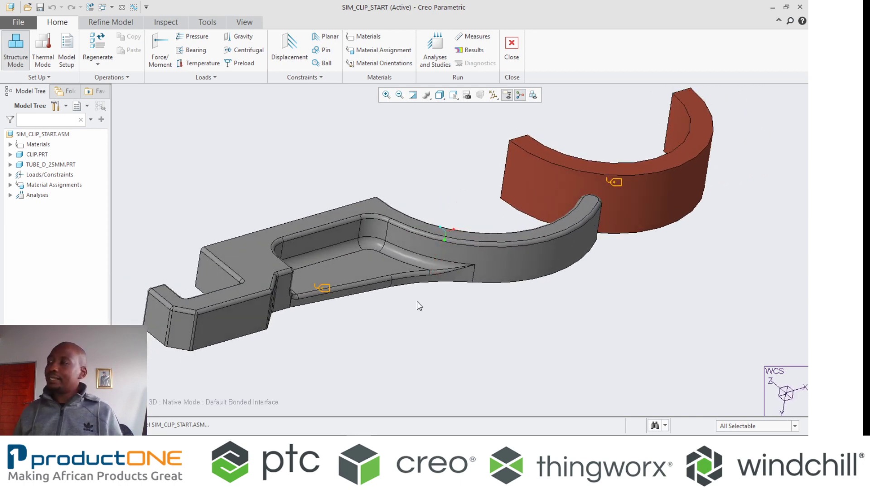
middle_drag(417, 301, 417, 301)
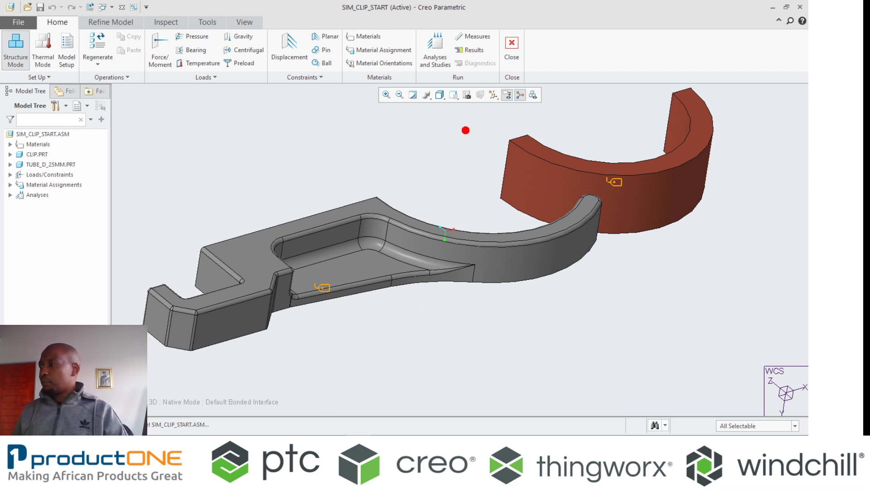
mouse_move(460, 138)
mouse_down()
mouse_move(591, 113)
mouse_move(616, 102)
mouse_move(609, 90)
mouse_up()
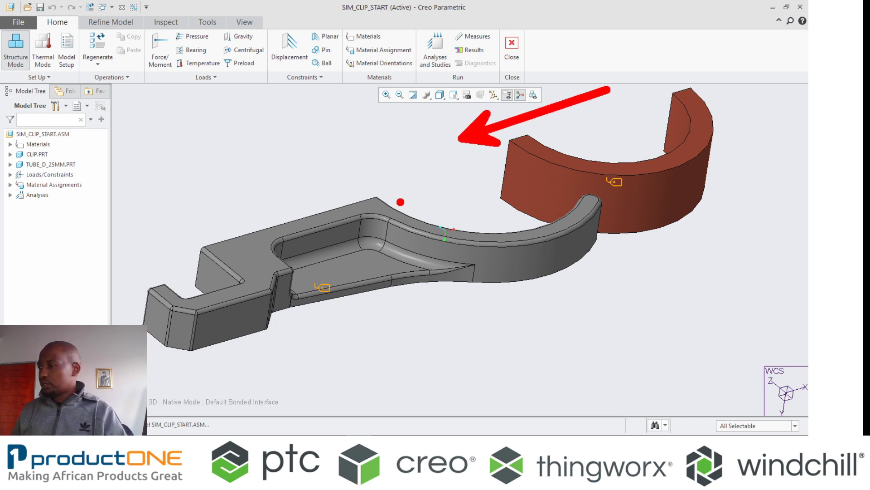
key(b)
mouse_move(400, 202)
mouse_down()
mouse_move(484, 222)
mouse_move(567, 212)
mouse_move(575, 199)
mouse_up()
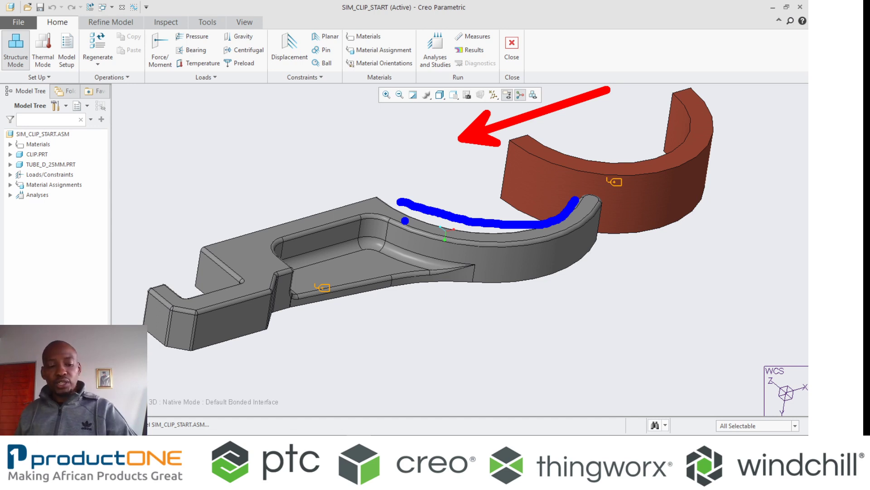
key(Escape)
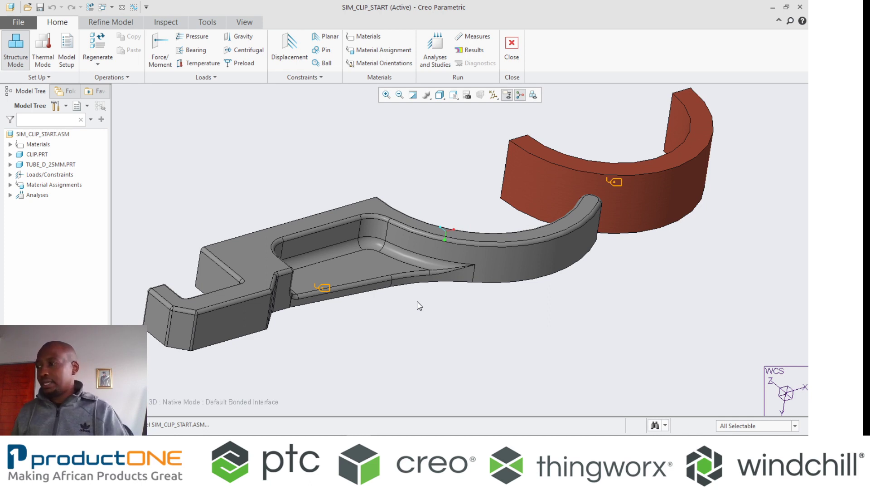
middle_drag(279, 257, 419, 231)
Add a displacement constraint on the clip's flat end face with Y translation free.
click(549, 257)
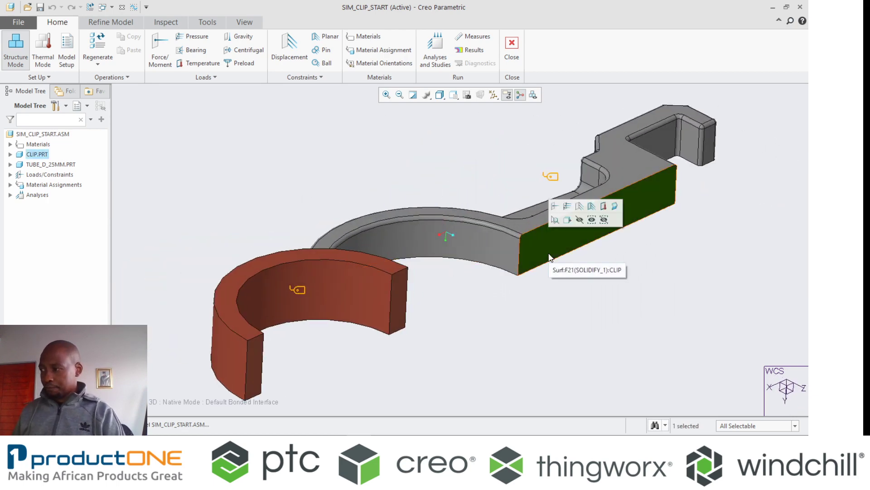
click(579, 206)
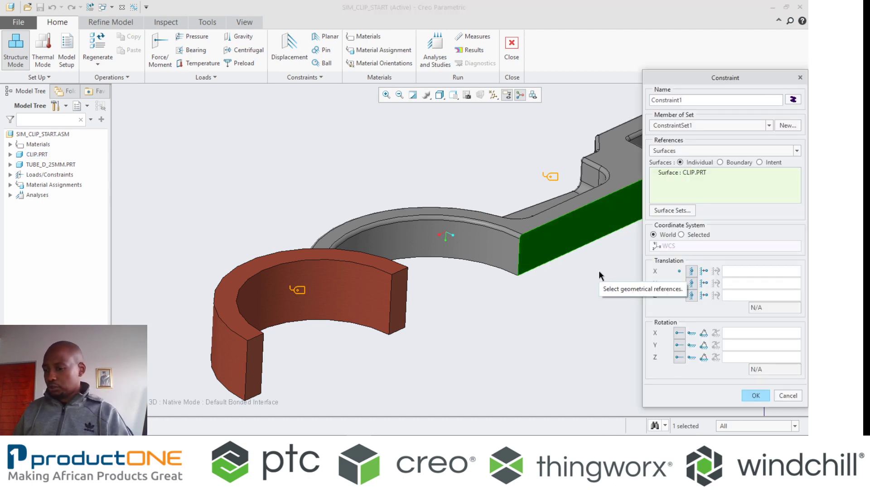
click(679, 281)
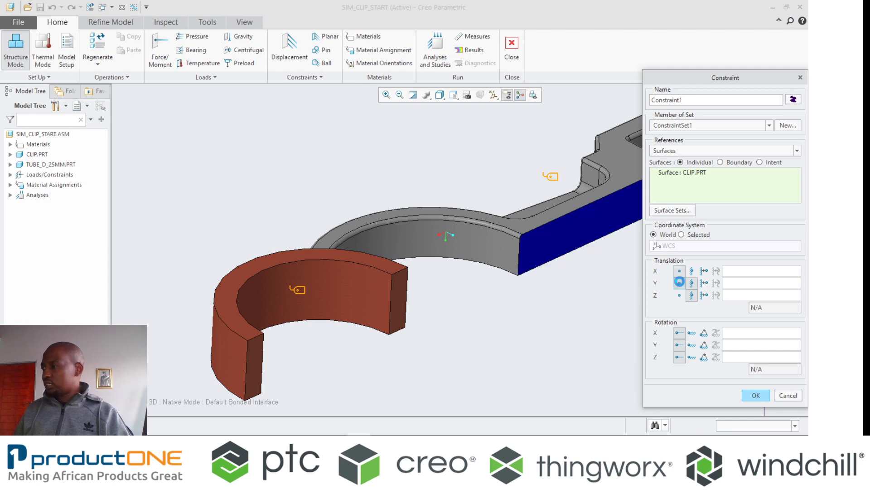
click(756, 396)
Constrain the clip's underside with X and Z free, fixing only Y translation.
mouse_move(531, 289)
middle_down()
mouse_move(524, 259)
mouse_move(520, 282)
middle_up()
click(520, 282)
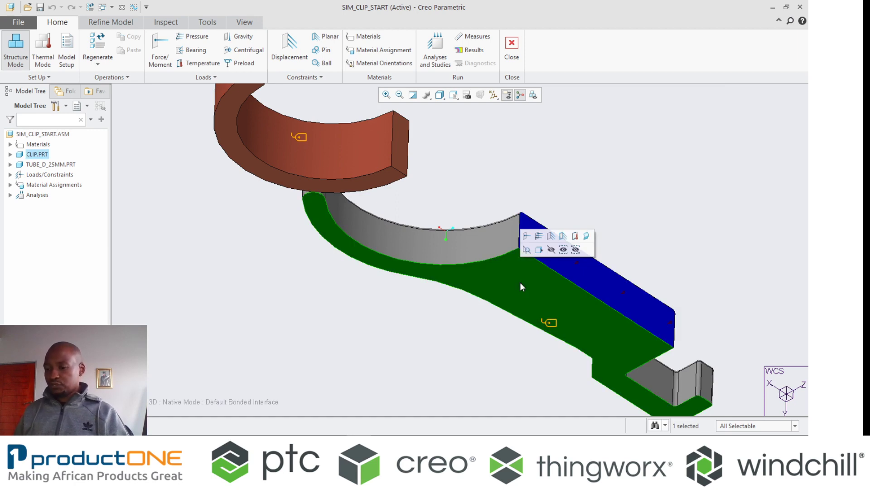
click(547, 237)
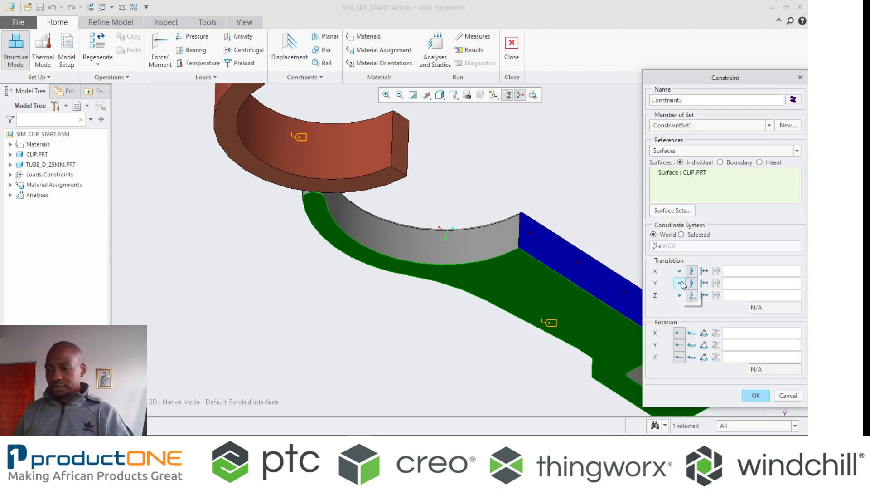
click(680, 271)
click(679, 295)
click(755, 394)
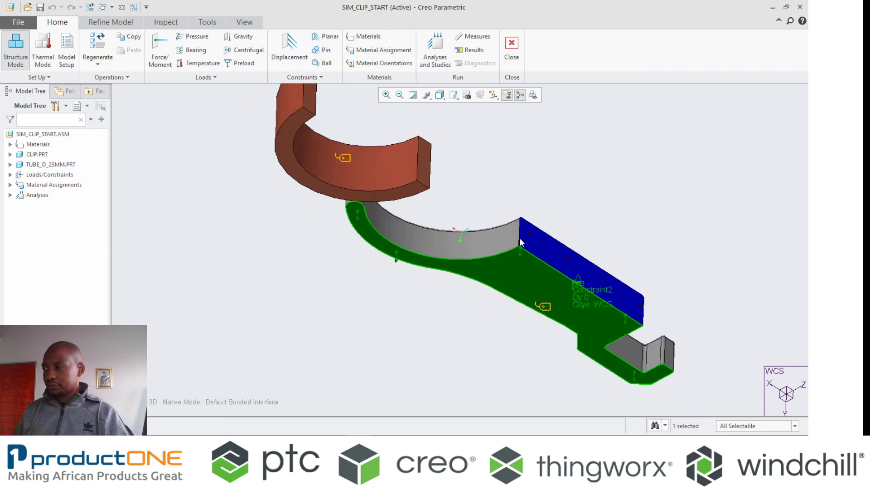
middle_drag(623, 266, 467, 265)
Select the clip's five inner hook faces and fillets.
scroll(455, 239, up, 3)
ctrl+click(455, 239)
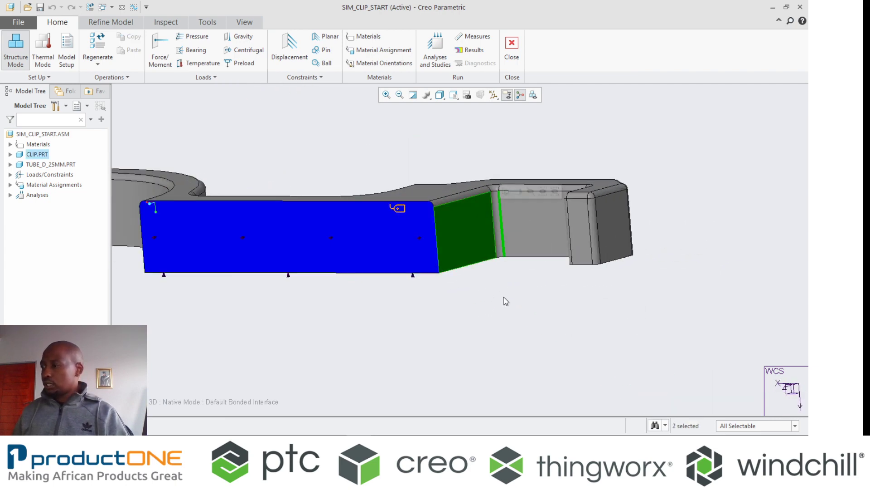
click(461, 233)
ctrl+click(498, 222)
middle_drag(514, 216, 481, 254)
scroll(605, 115, up, 2)
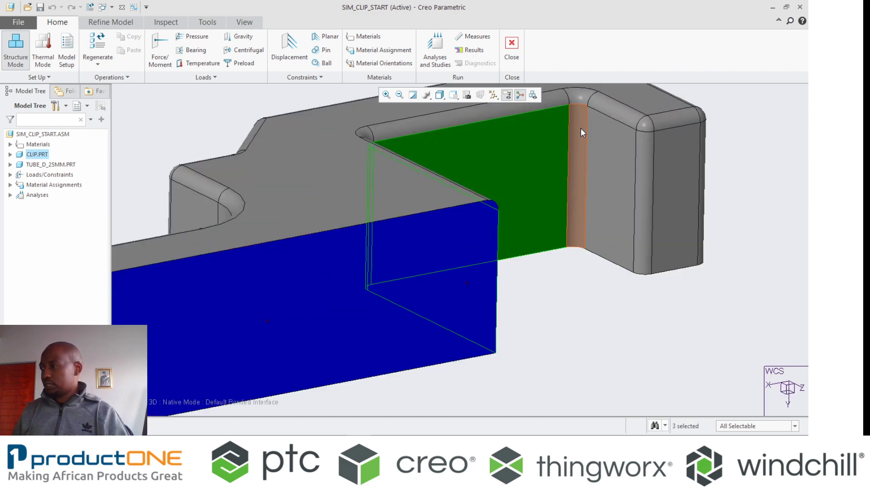
ctrl+click(583, 128)
ctrl+click(604, 138)
scroll(596, 232, down, 3)
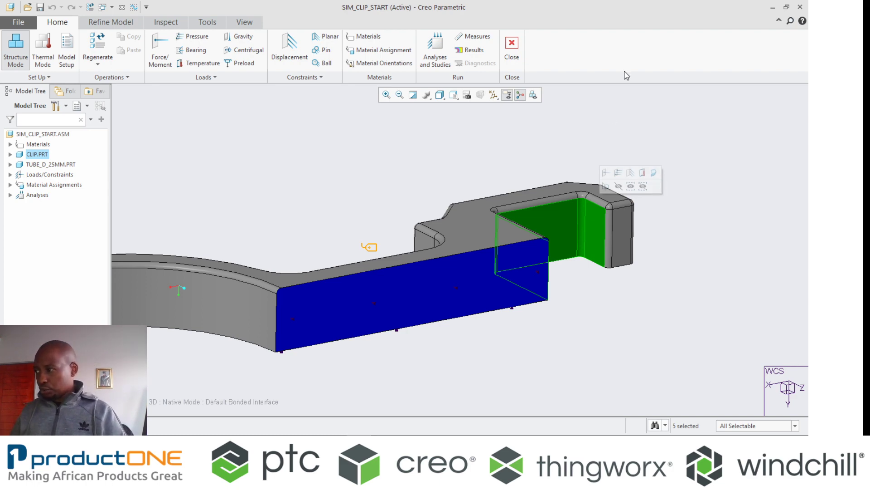
Apply Constraint3 to the hook faces with Y and Z free, fixing X only.
click(629, 172)
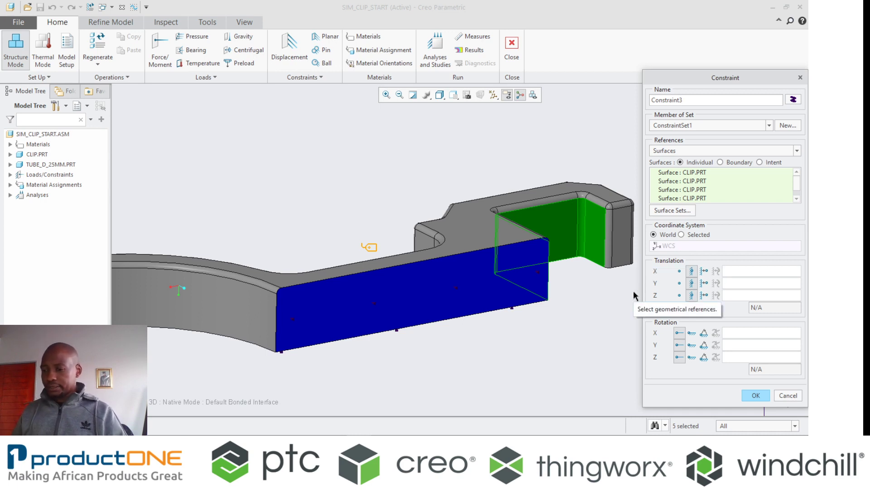
click(680, 282)
click(679, 295)
click(756, 395)
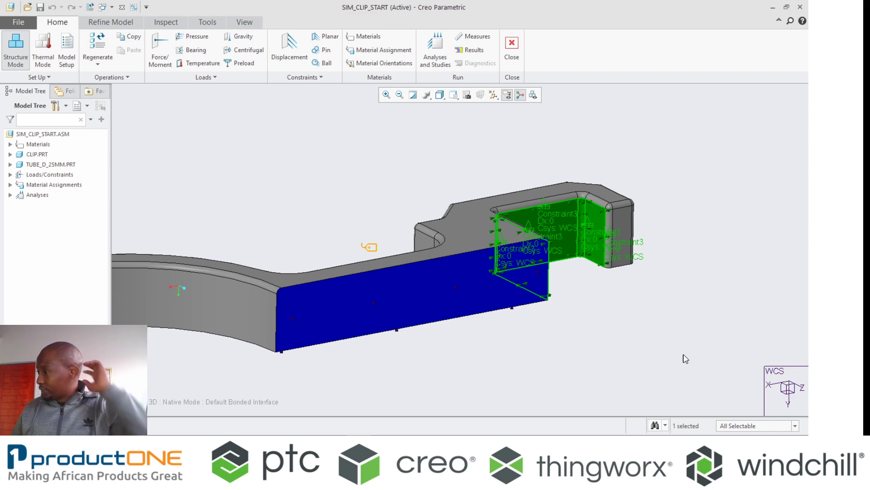
scroll(479, 328, down, 3)
Define a new measure named F_clip_ measuring the X component of force.
click(370, 182)
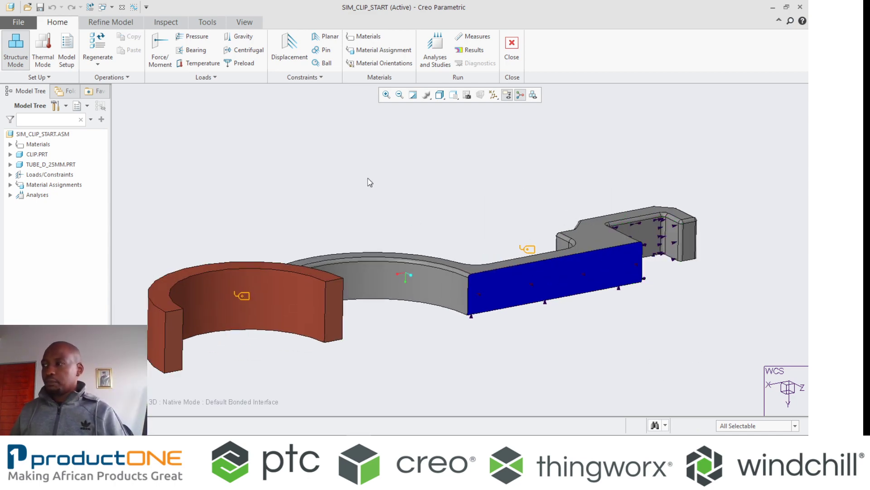
click(473, 36)
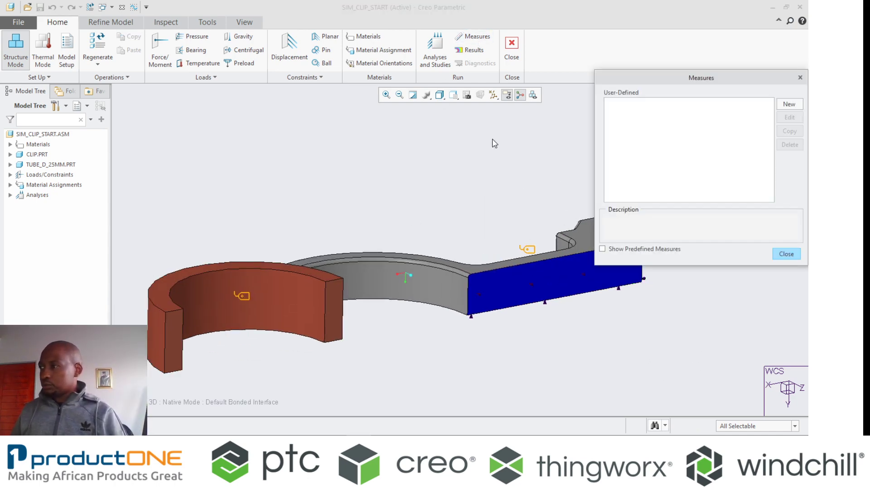
click(790, 104)
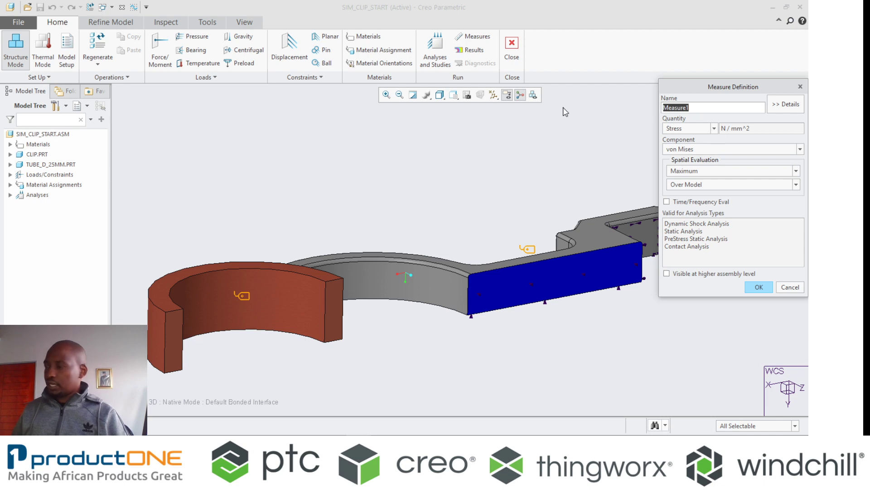
text(F)
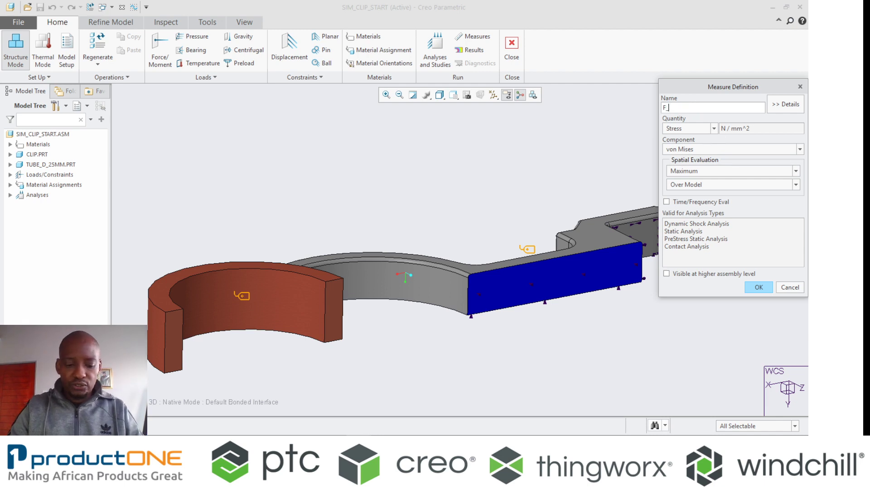
text(_clip_)
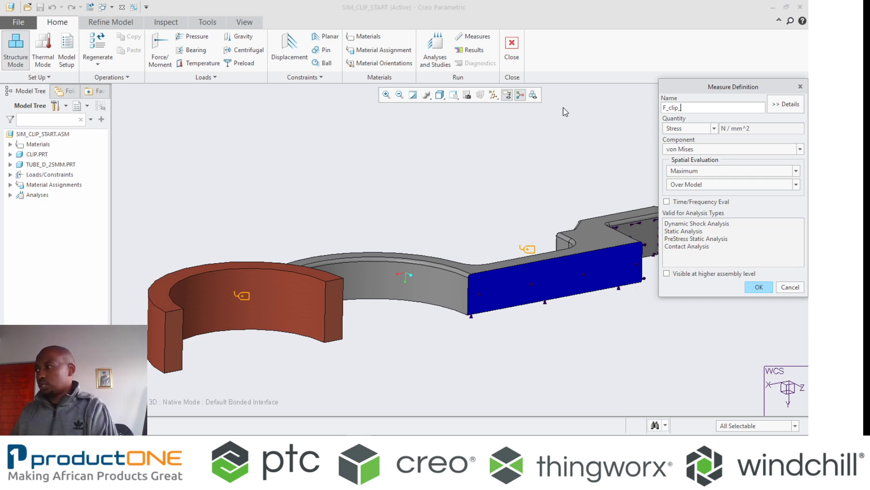
click(674, 131)
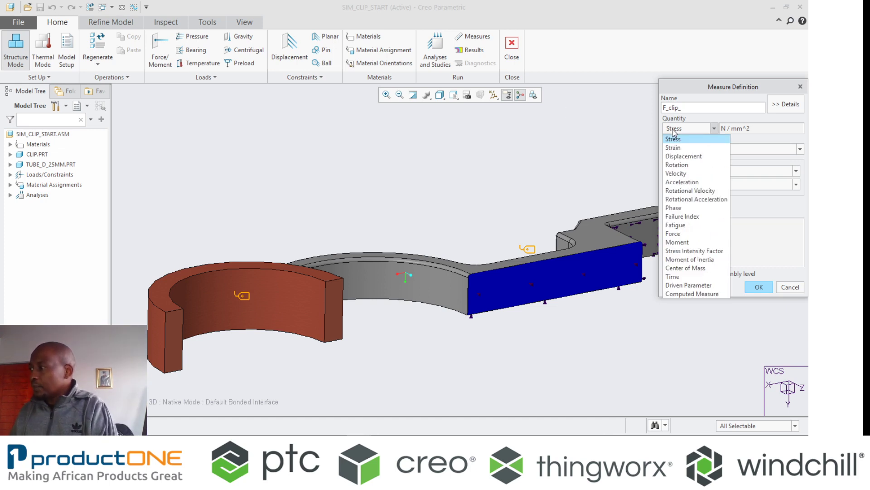
click(684, 234)
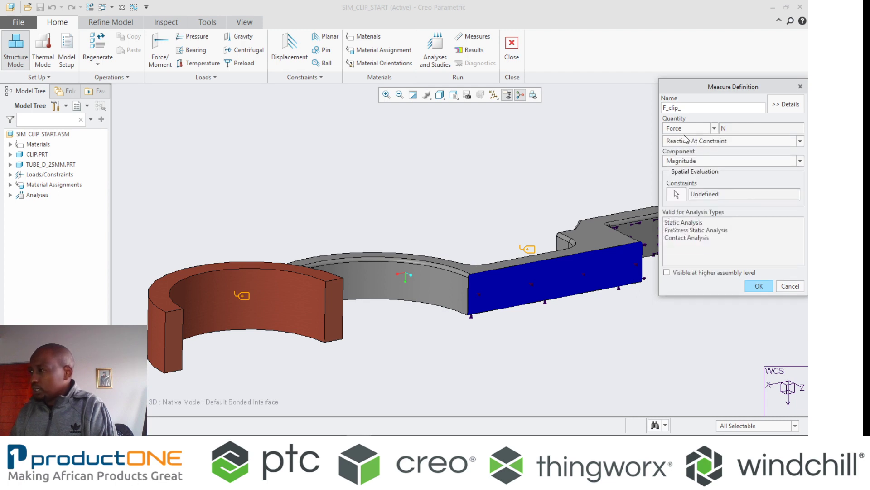
click(692, 161)
click(679, 181)
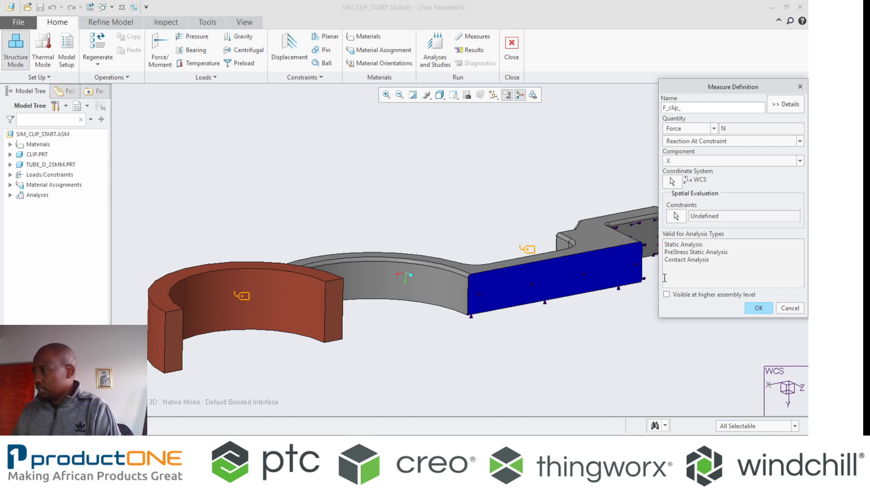
Take the F_clip_ reaction force from Constraint3 and save the measure.
click(676, 216)
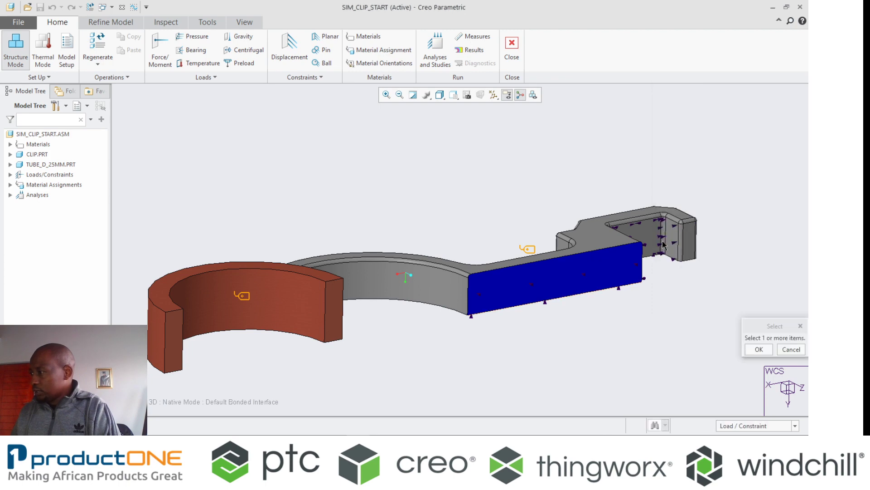
click(664, 236)
click(759, 349)
click(759, 308)
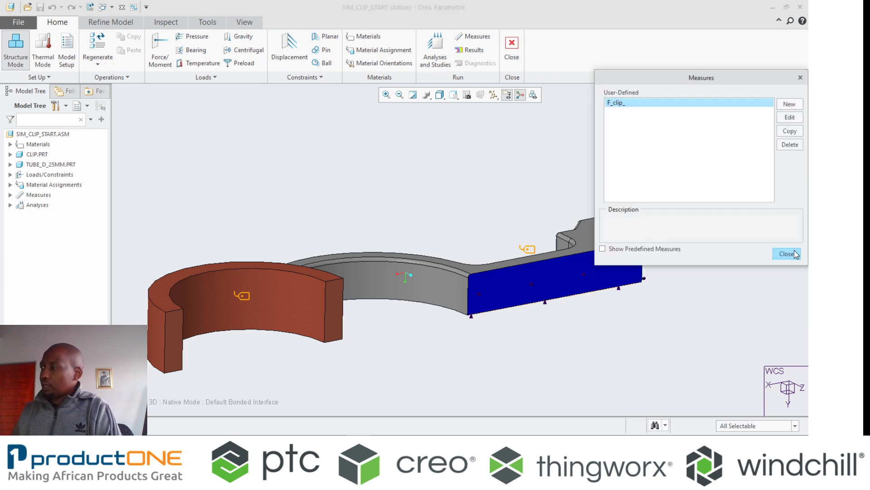
click(794, 253)
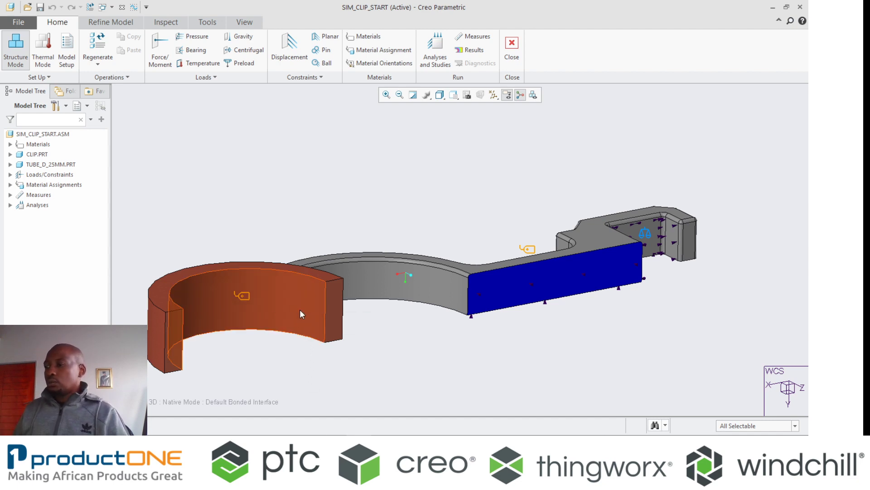
Measure the gap between the tube's end edge and the clip's end edge: 17.6 mm.
click(174, 21)
click(81, 63)
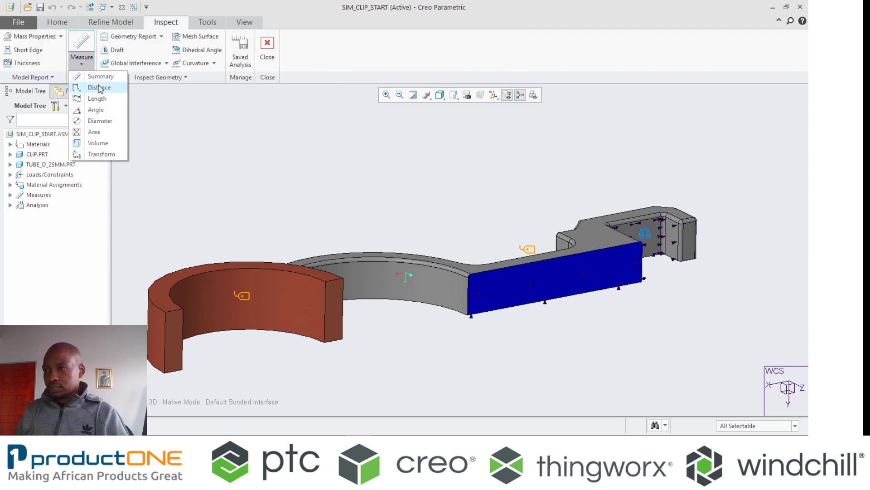
click(91, 87)
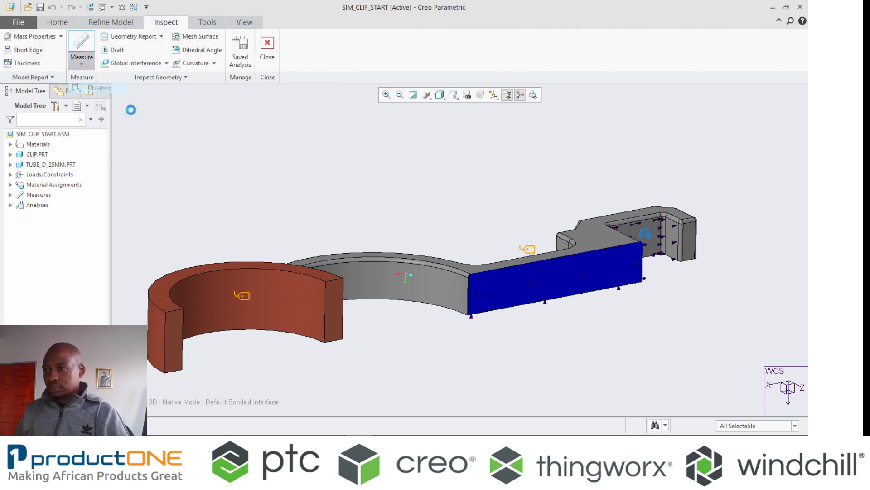
click(342, 304)
ctrl+click(466, 290)
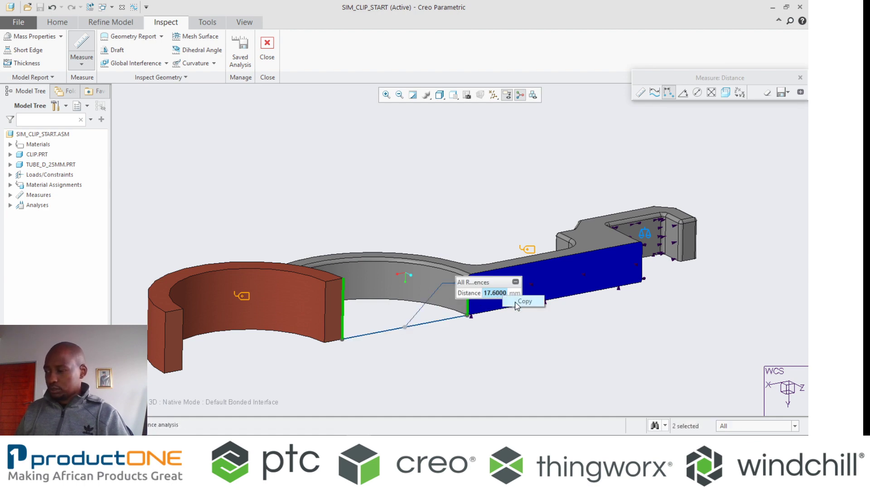
click(800, 77)
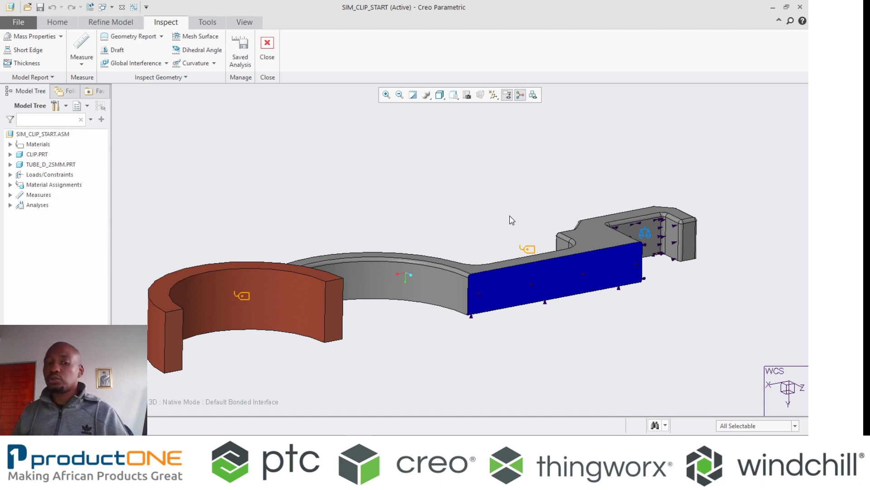
Constrain the tube's outer surface with X and Z free, fixing only Y translation.
key(ctrl+d)
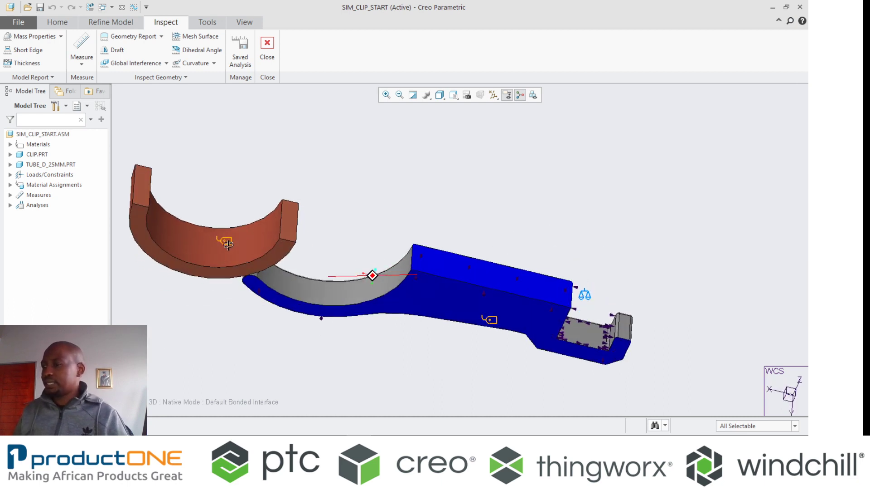
click(230, 277)
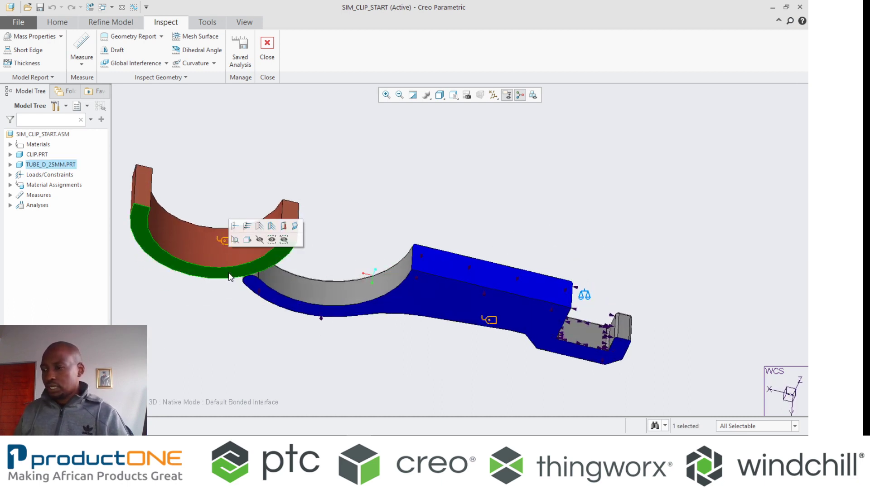
click(260, 233)
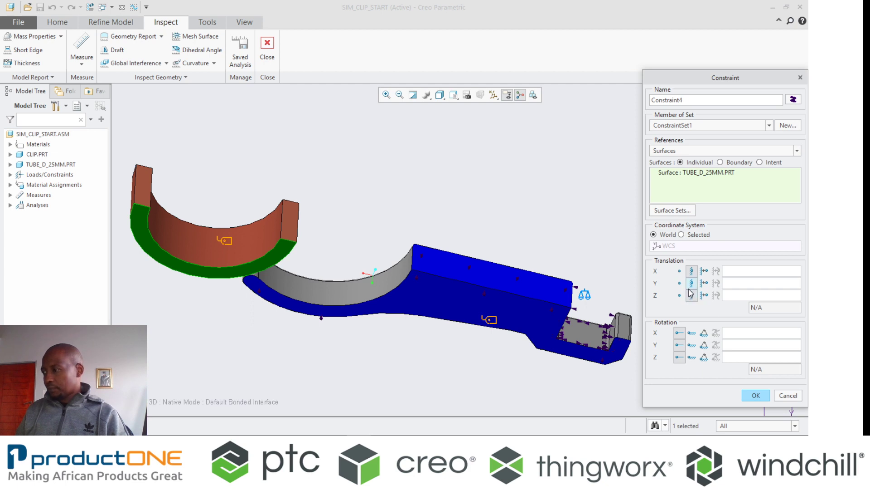
click(679, 271)
click(680, 295)
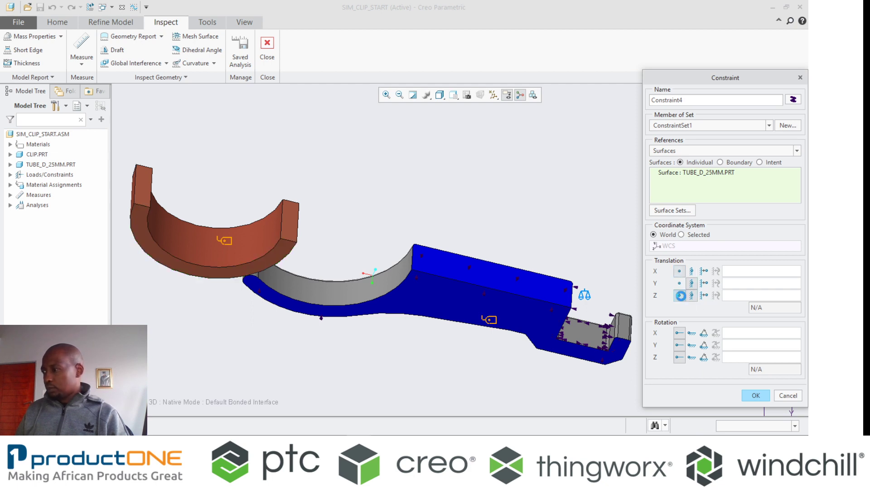
click(756, 395)
click(289, 213)
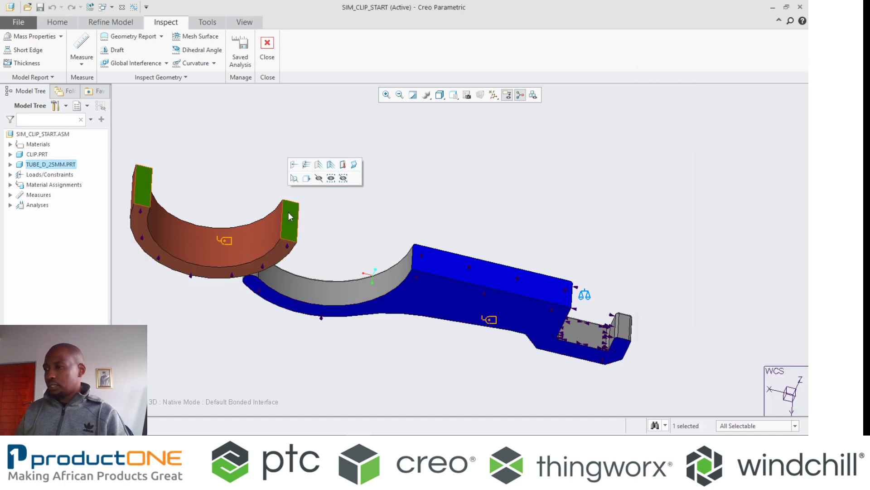
Constrain the tube end faces with Y free and a prescribed X displacement of -17.6 mm.
click(317, 168)
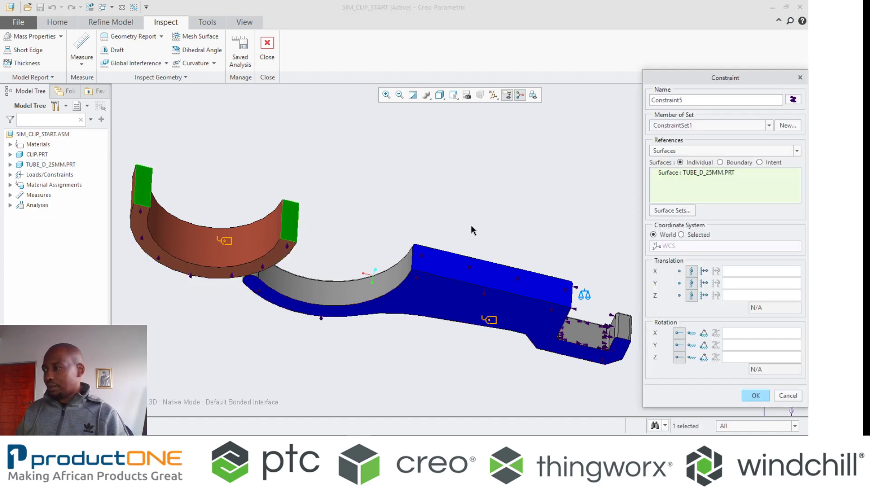
click(679, 283)
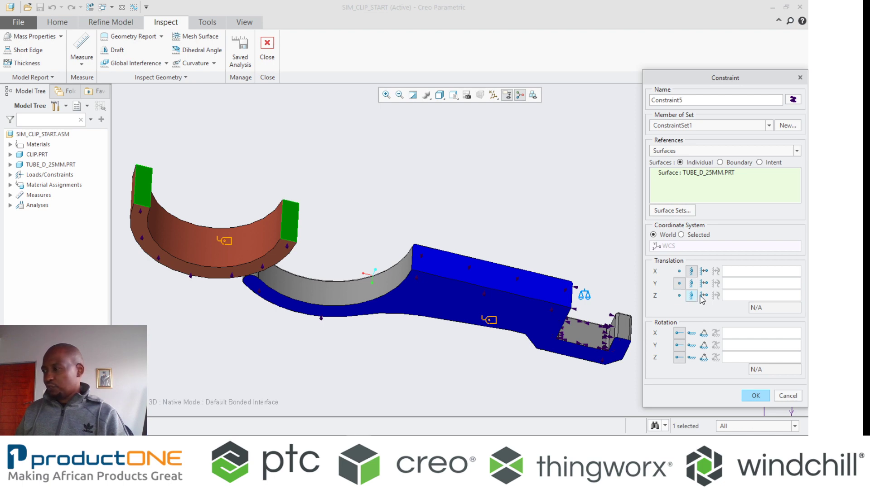
click(705, 272)
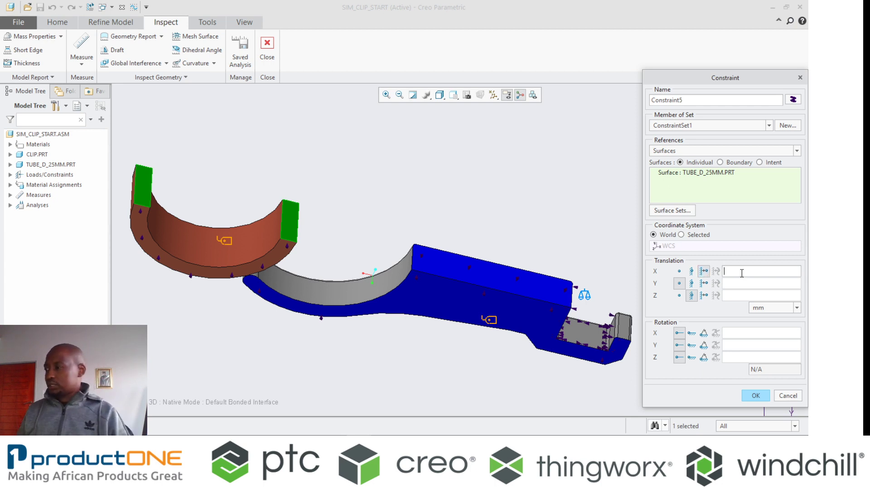
drag(696, 82, 550, 43)
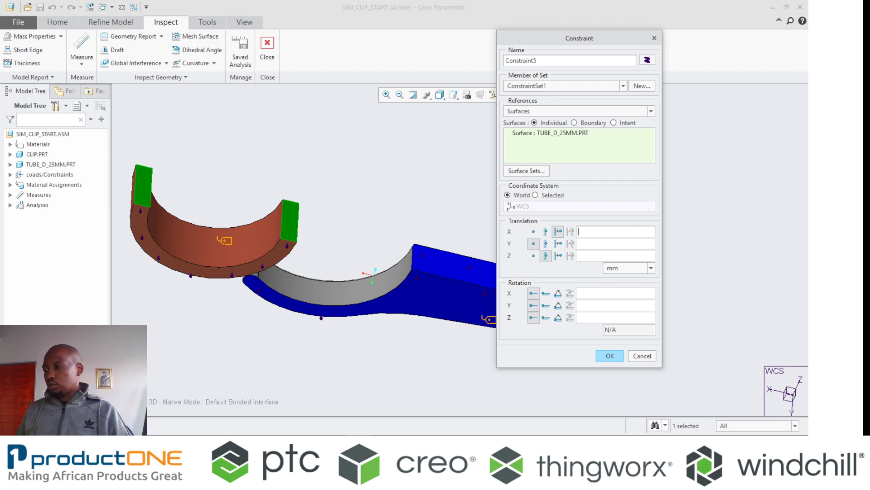
drag(329, 356, 367, 367)
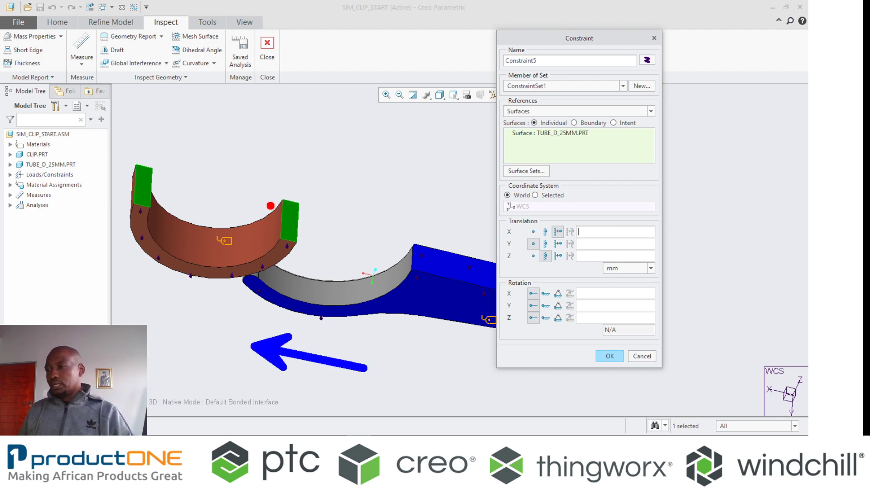
drag(271, 200, 417, 226)
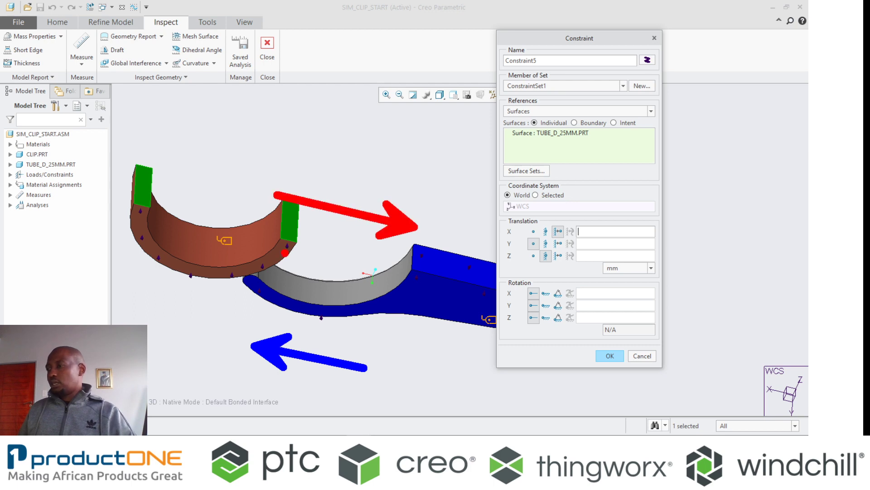
key(Escape)
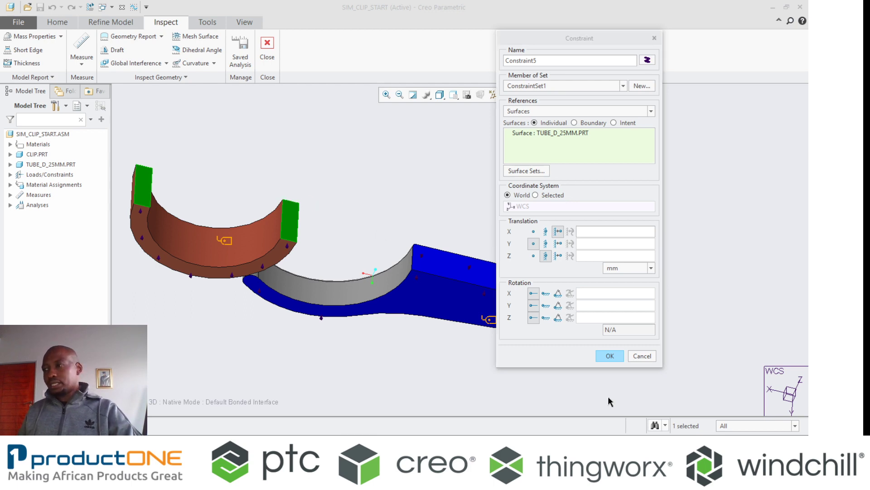
click(599, 233)
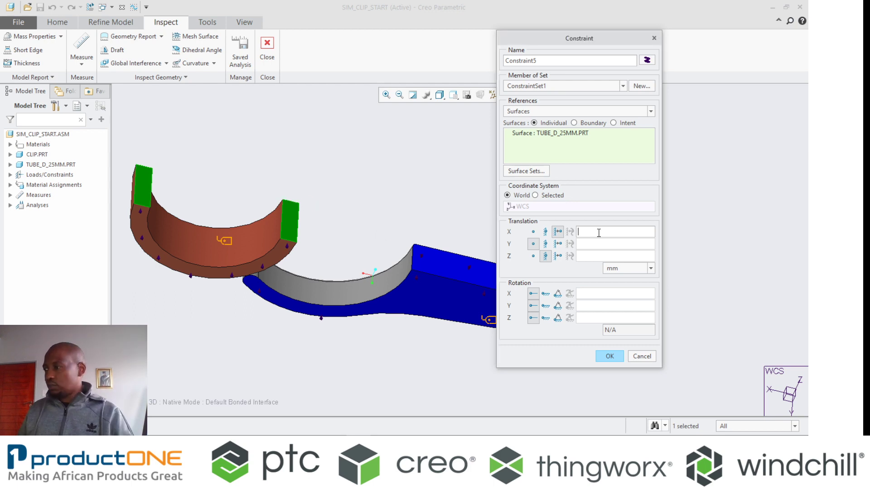
text(-17.6000)
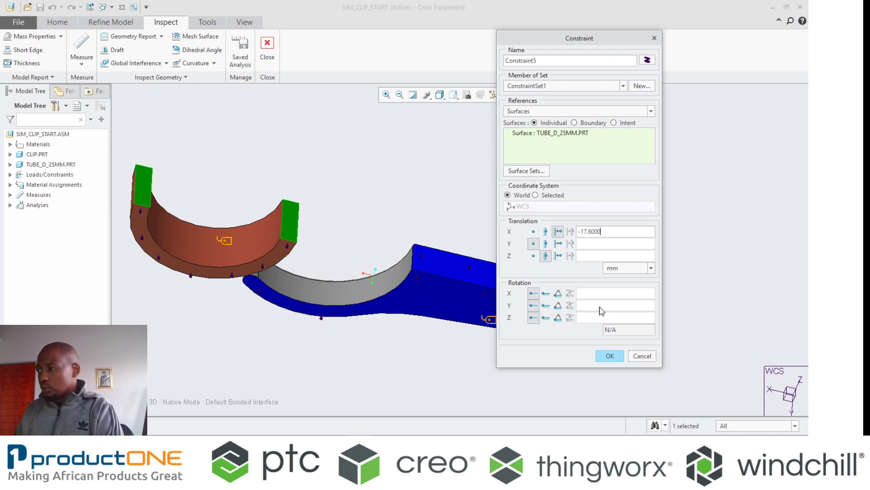
click(610, 356)
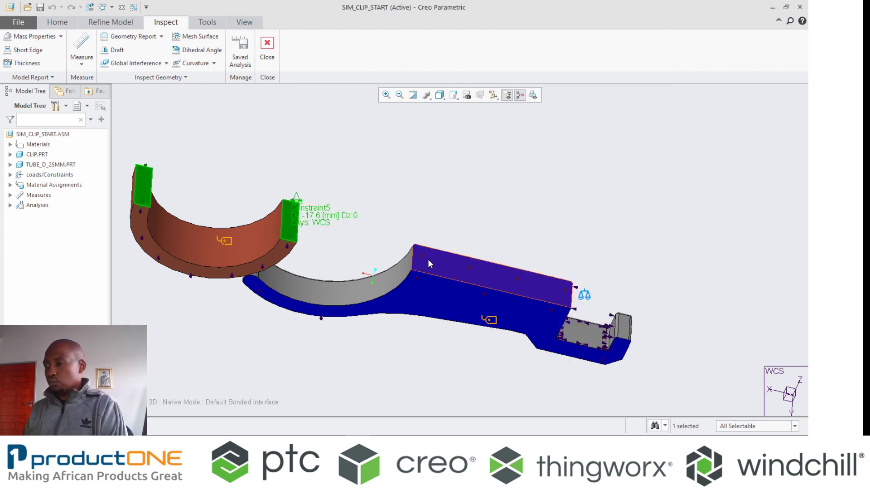
Mesh the whole assembly with AutoGEM, producing 822 tetrahedral elements.
middle_drag(428, 259, 441, 310)
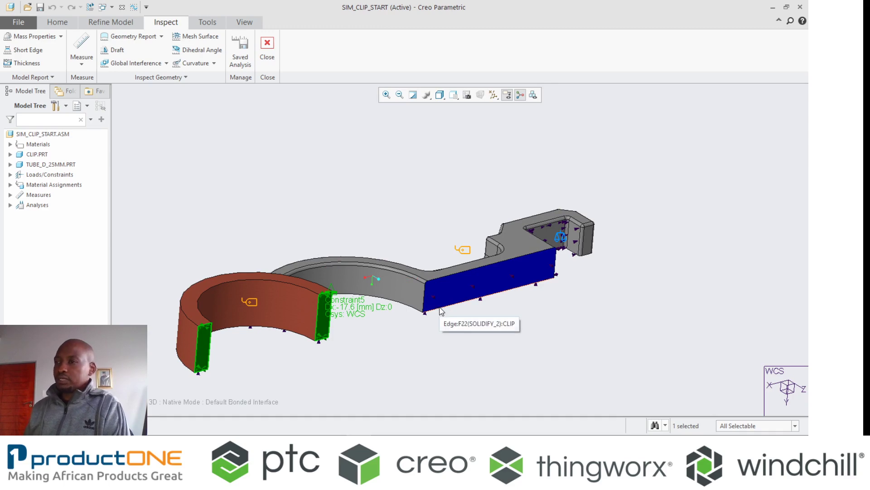
click(104, 22)
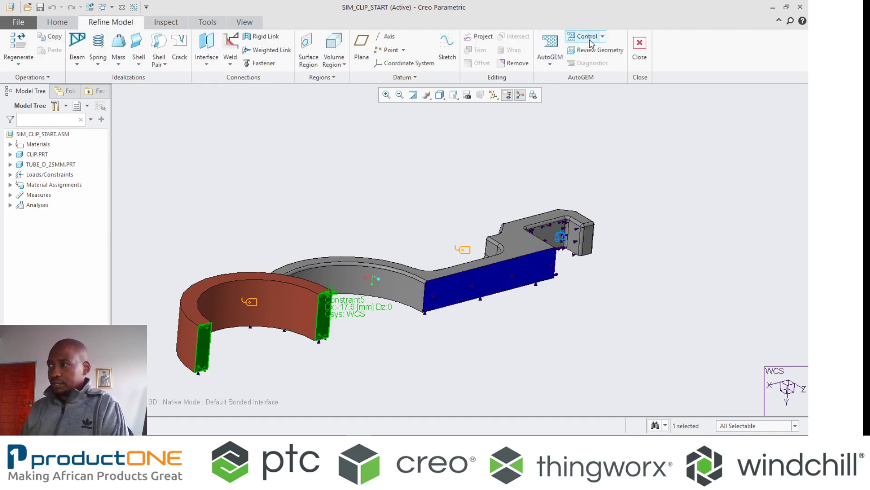
click(550, 45)
click(452, 165)
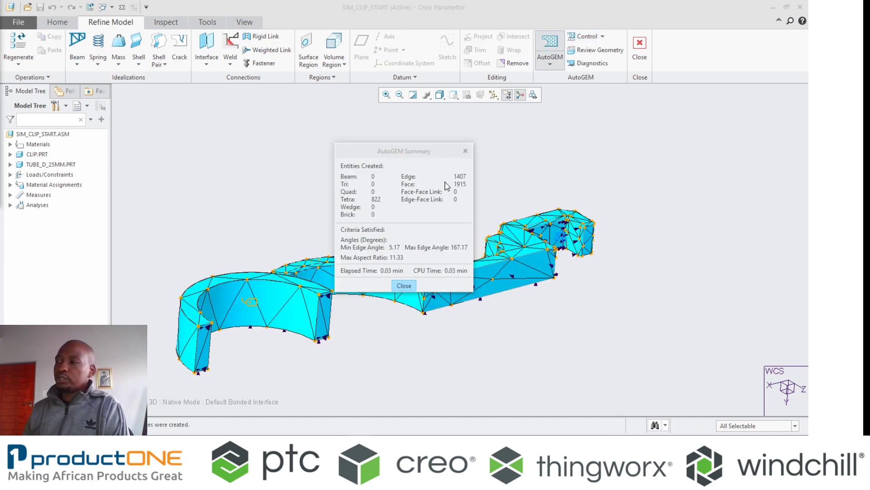
drag(381, 151, 241, 100)
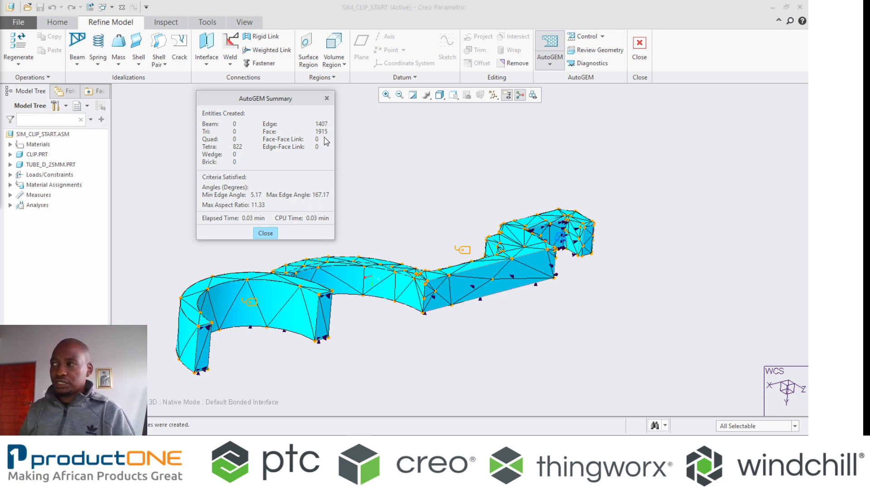
Close the AutoGEM mesh summary and mesh generator.
click(265, 233)
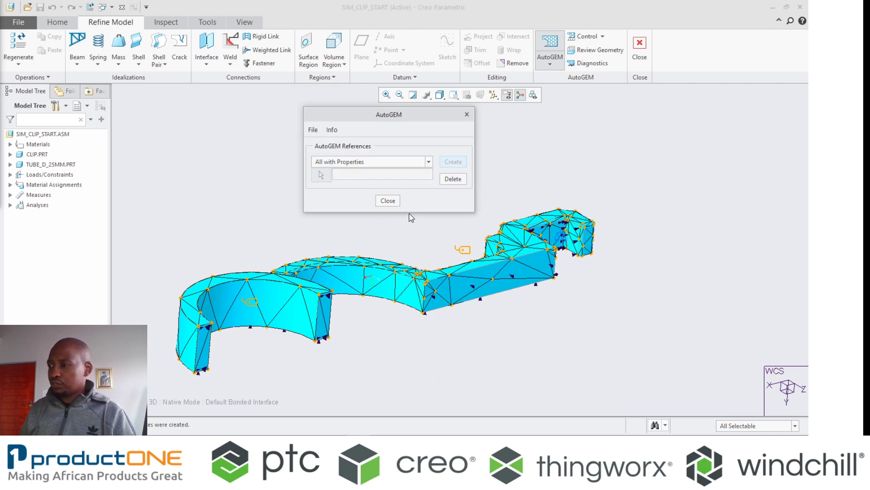
click(389, 201)
click(408, 238)
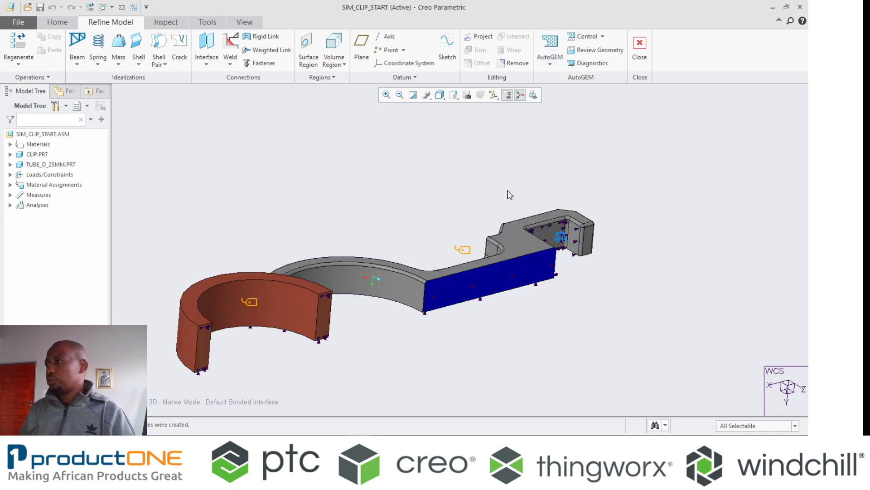
Cap the CLIP.PRT component's maximum mesh element size at 4 mm.
click(588, 36)
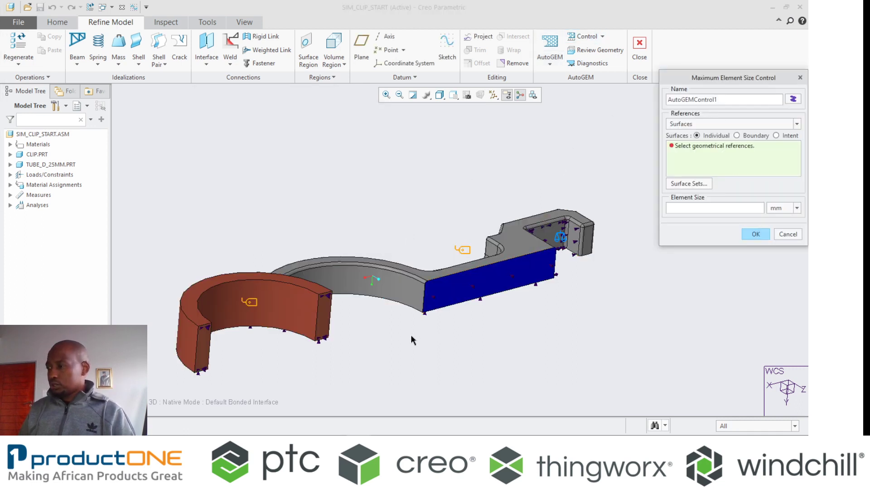
click(715, 124)
click(689, 132)
click(520, 259)
click(710, 187)
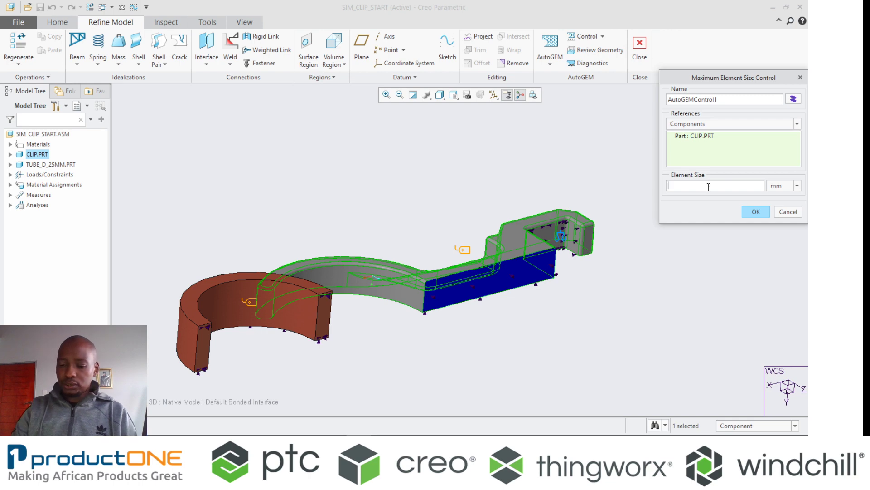
key(Return)
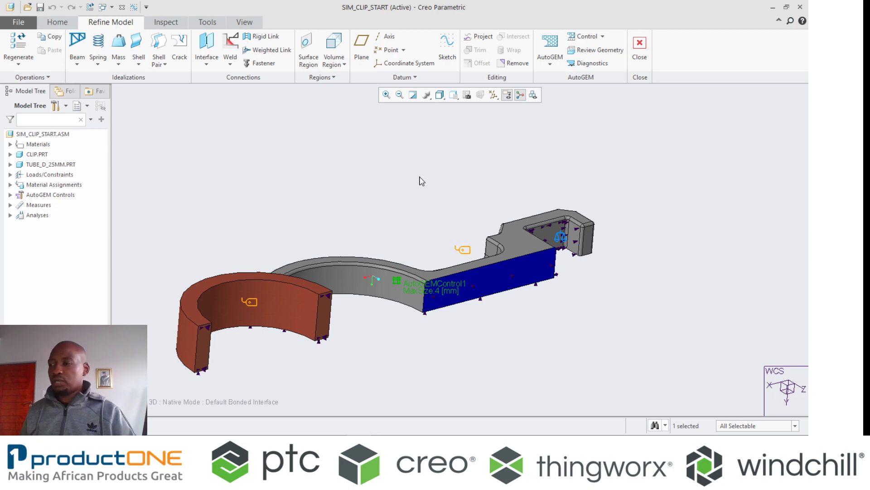
middle_drag(429, 239, 538, 257)
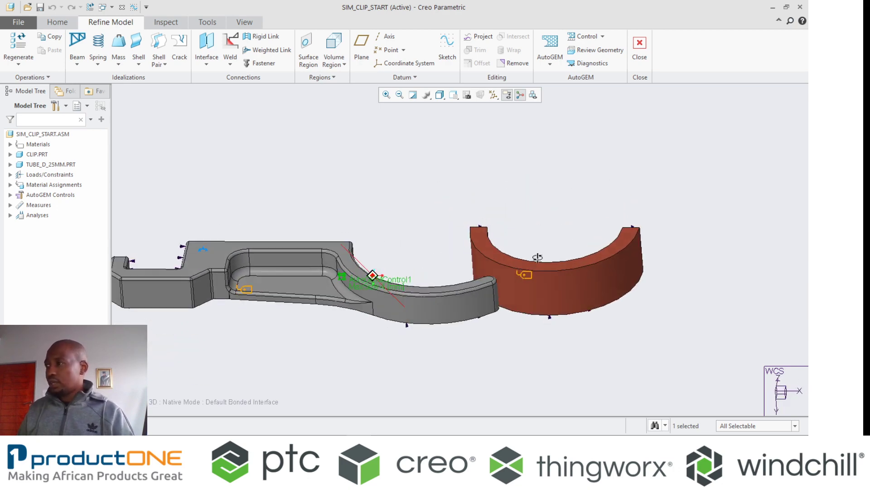
click(595, 42)
Limit the clip's inner curved surface to a 2 mm maximum element size.
middle_drag(531, 202, 397, 285)
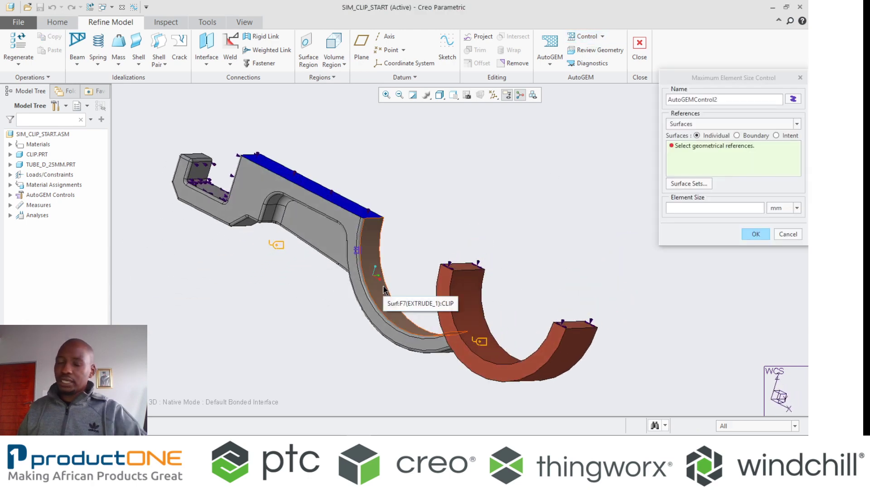
click(384, 289)
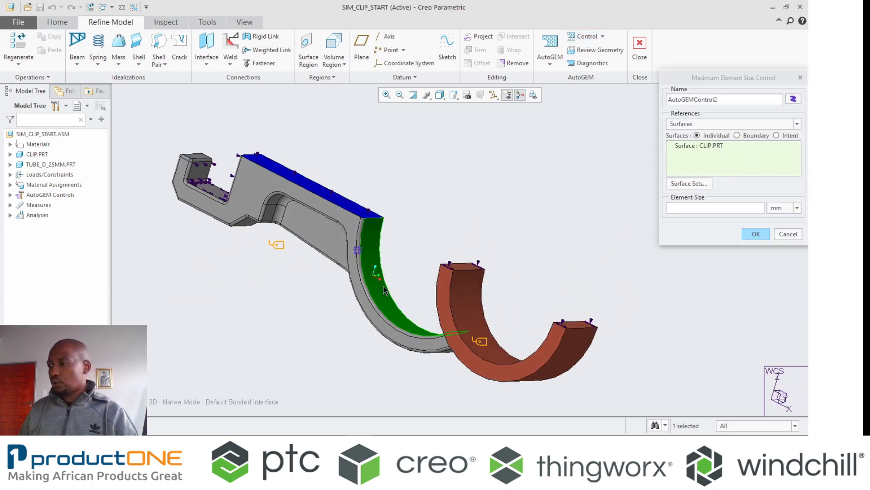
click(701, 207)
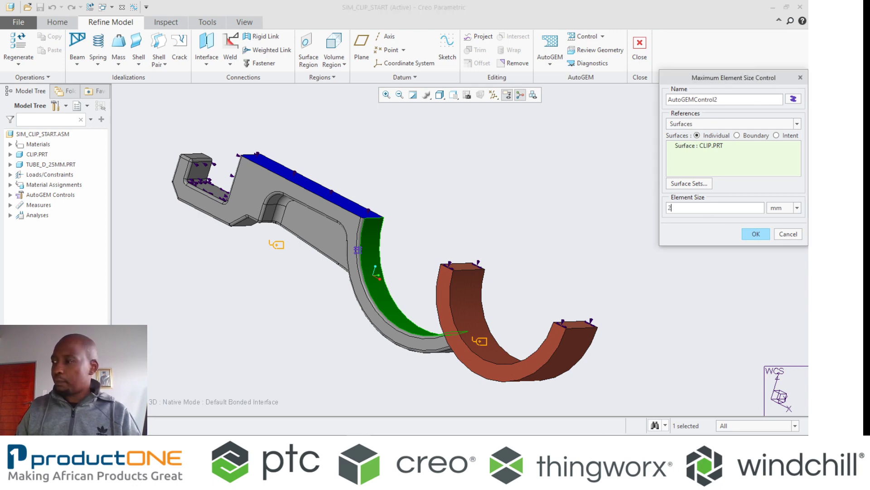
middle_click(432, 226)
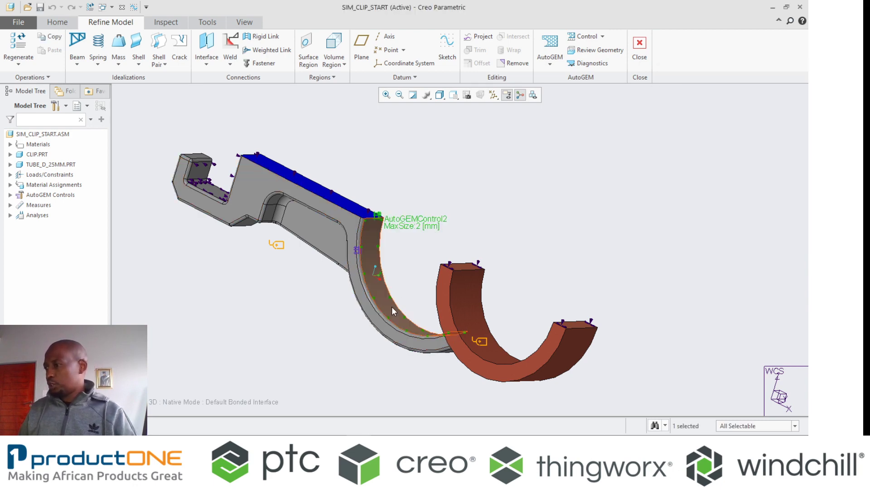
Add a 1 mm maximum element size control on the clip's cylindrical end face.
middle_drag(392, 307, 425, 222)
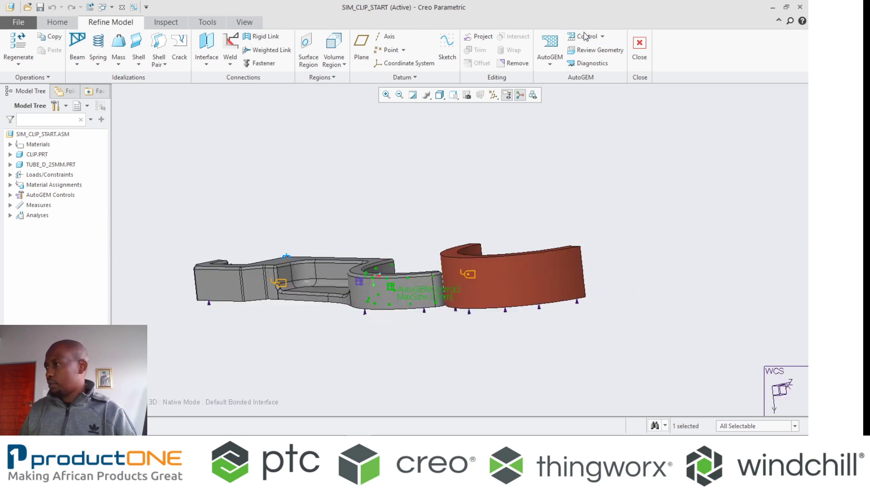
click(586, 38)
scroll(439, 297, up, 5)
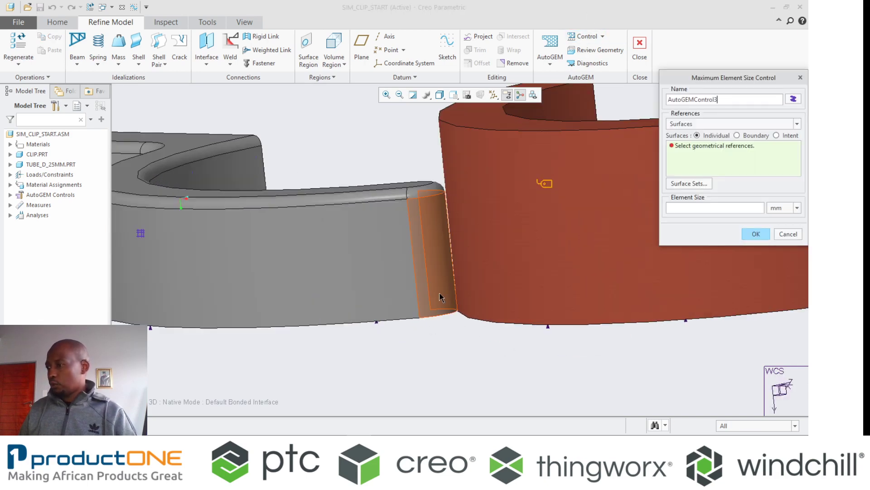
click(428, 260)
click(684, 208)
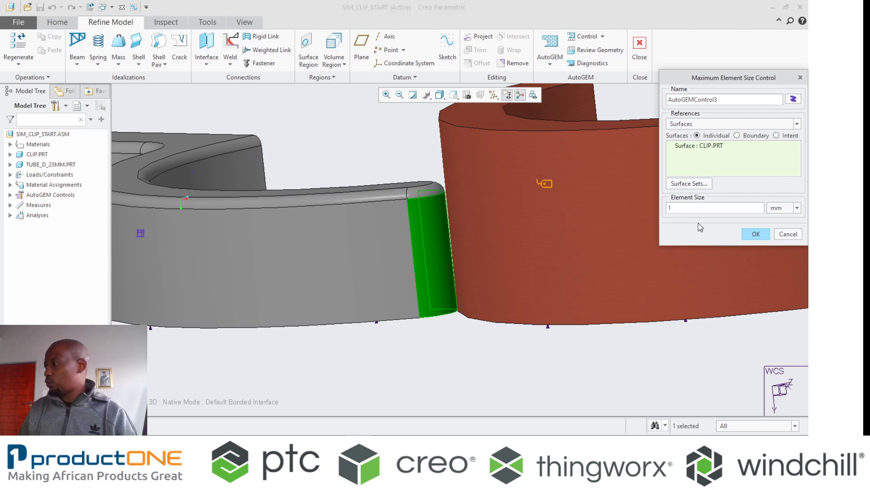
click(755, 234)
scroll(701, 250, down, 5)
click(549, 45)
Generate a trial AutoGEM mesh of 1673 tetras, review its summary, and discard it unsaved.
click(453, 162)
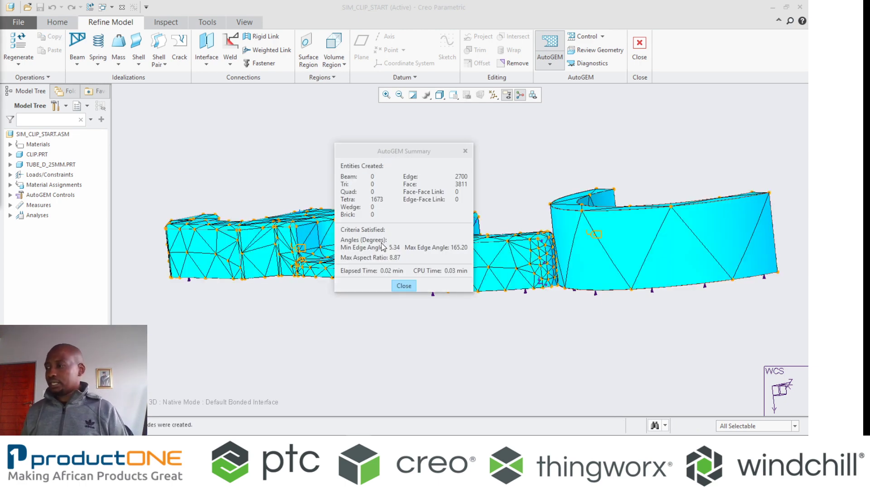
drag(380, 155, 209, 80)
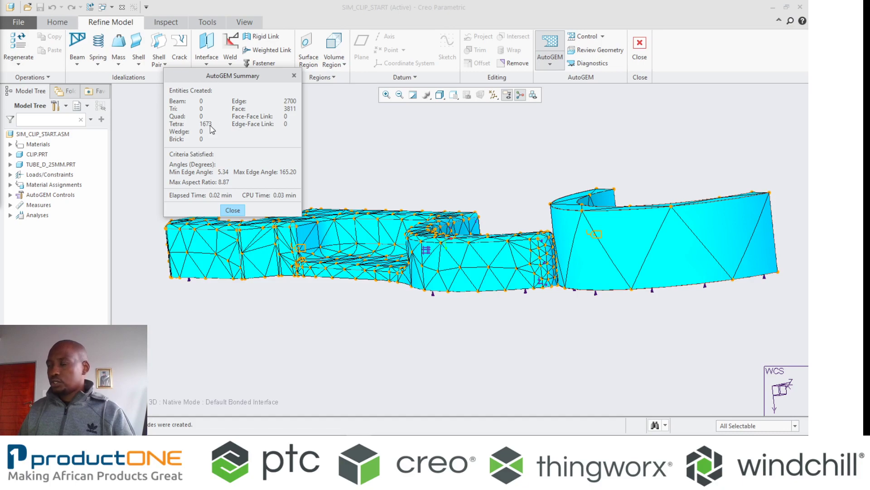
scroll(585, 247, down, 5)
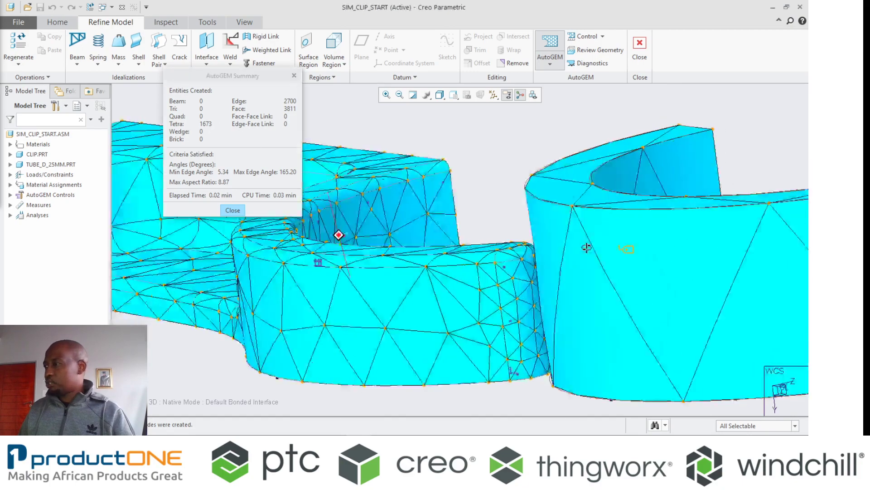
click(233, 210)
scroll(285, 272, up, 5)
click(388, 200)
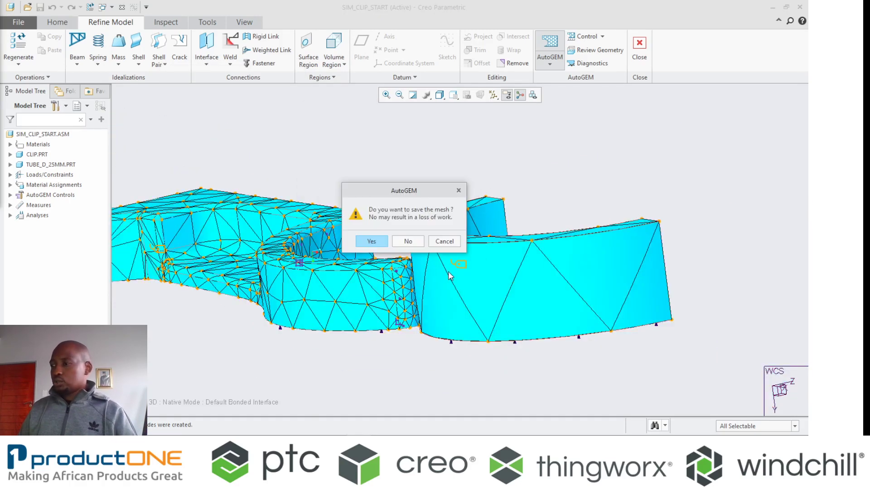
click(404, 241)
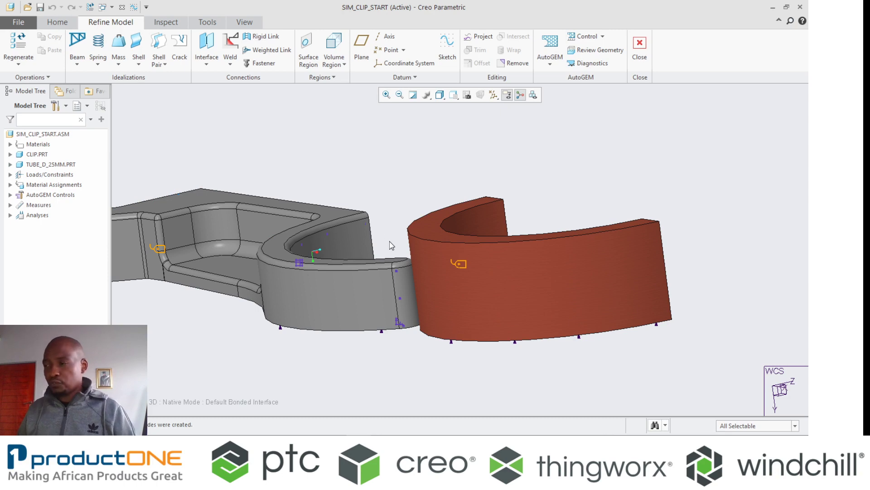
scroll(385, 229, up, 5)
middle_drag(385, 230, 408, 159)
click(587, 36)
Add a mapped brick mesh control, BRICK1, on the tube faces with 12 edge subdivisions.
click(608, 167)
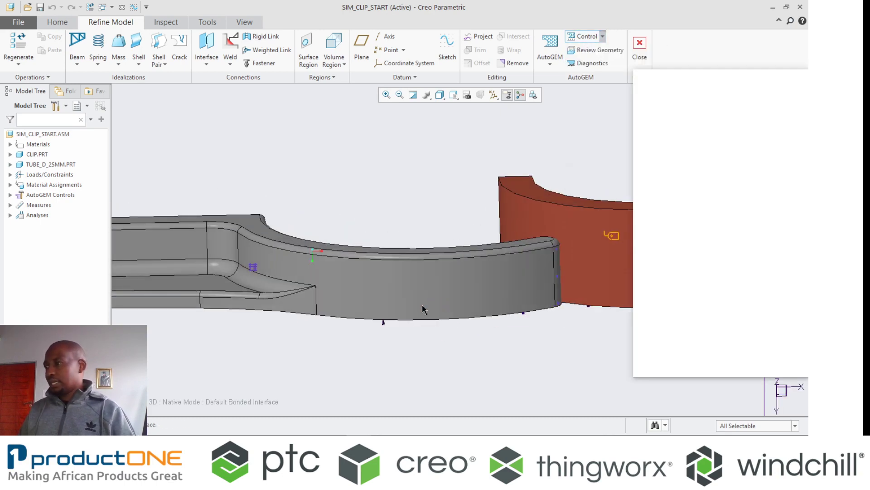
middle_drag(421, 305, 550, 281)
click(552, 280)
middle_click(469, 356)
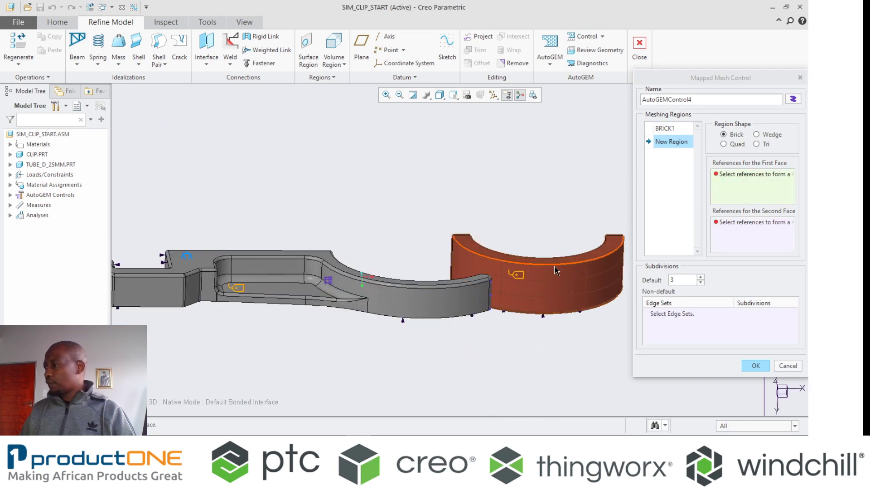
click(771, 313)
click(505, 263)
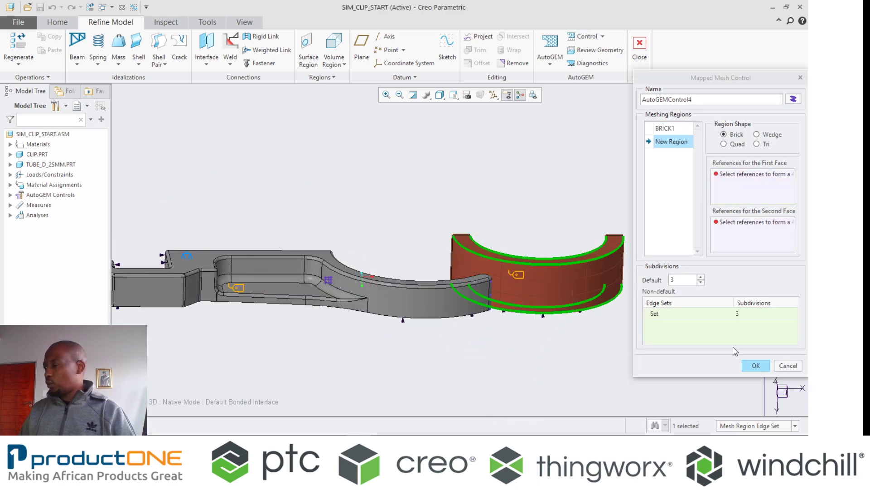
click(747, 316)
text(12)
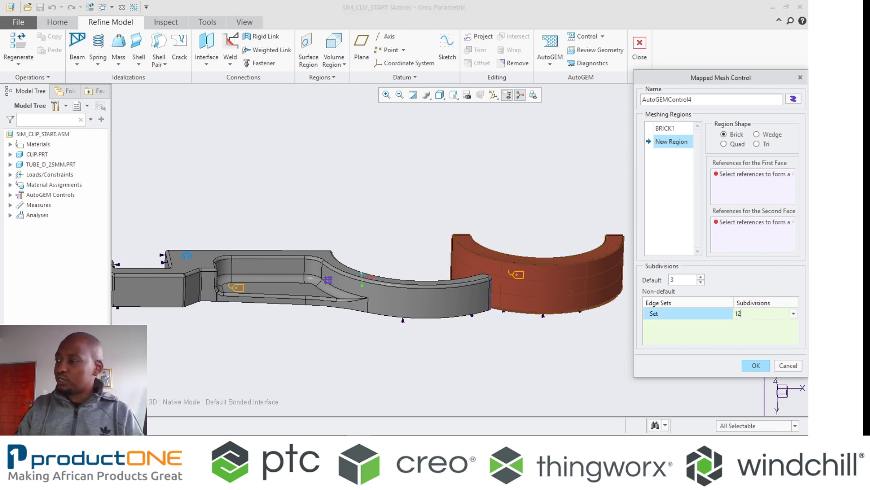
click(756, 366)
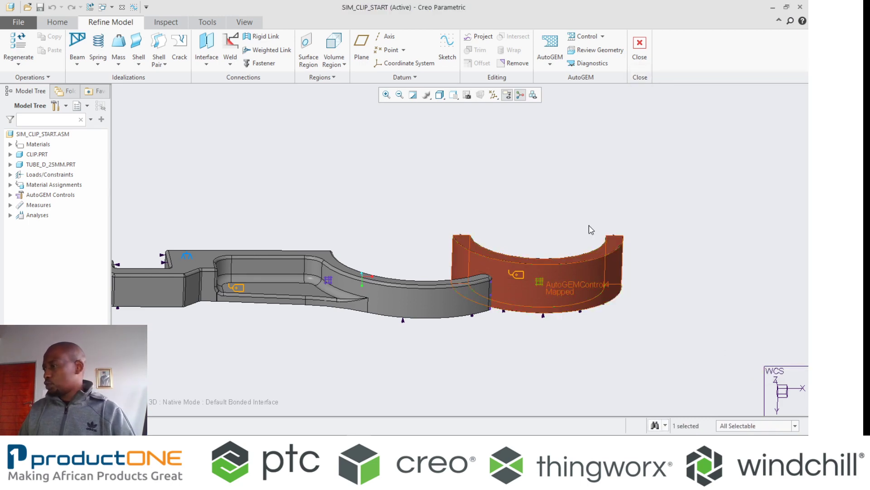
Remesh with the new controls and display elements shrunk, with mesh points hidden.
click(550, 46)
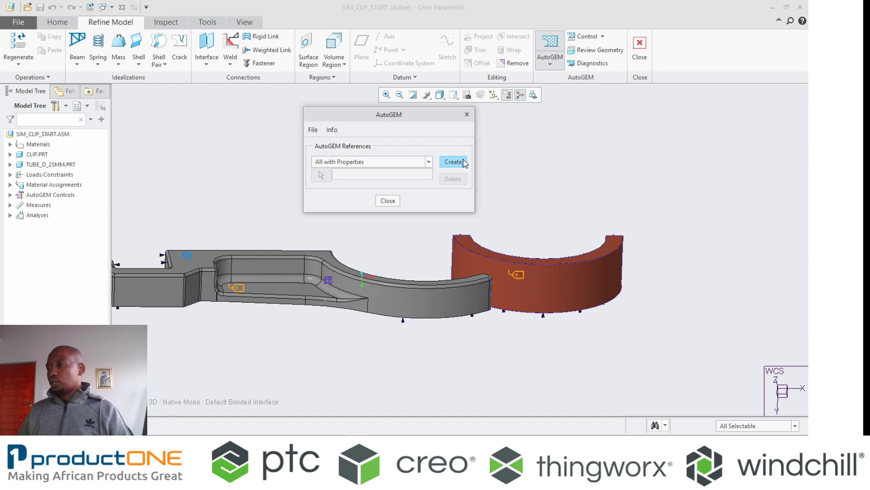
click(450, 164)
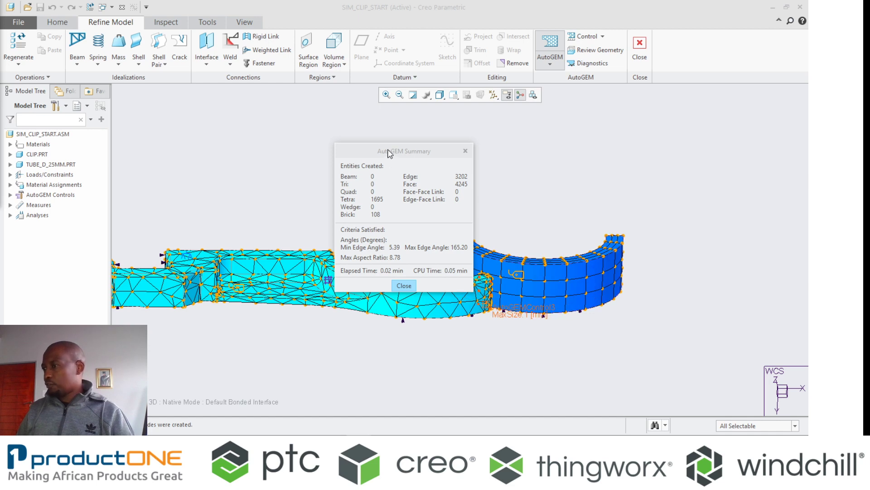
drag(394, 149, 248, 93)
click(534, 96)
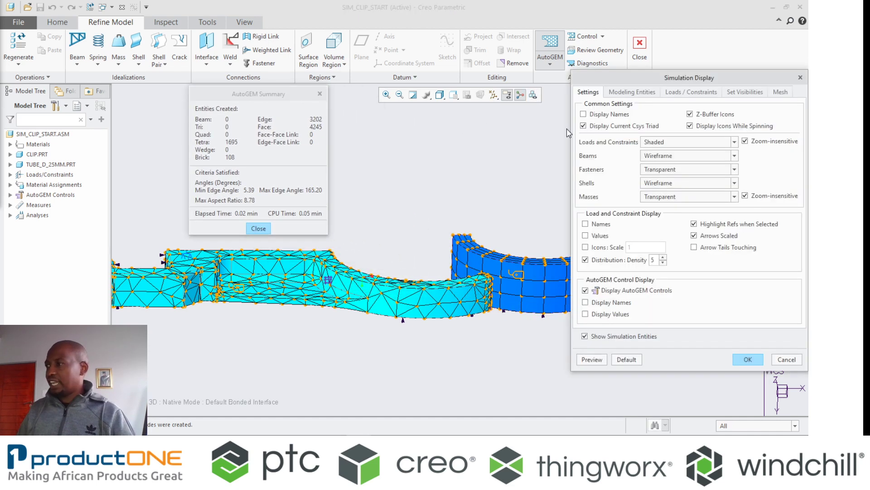
click(779, 92)
click(616, 120)
click(622, 205)
click(755, 362)
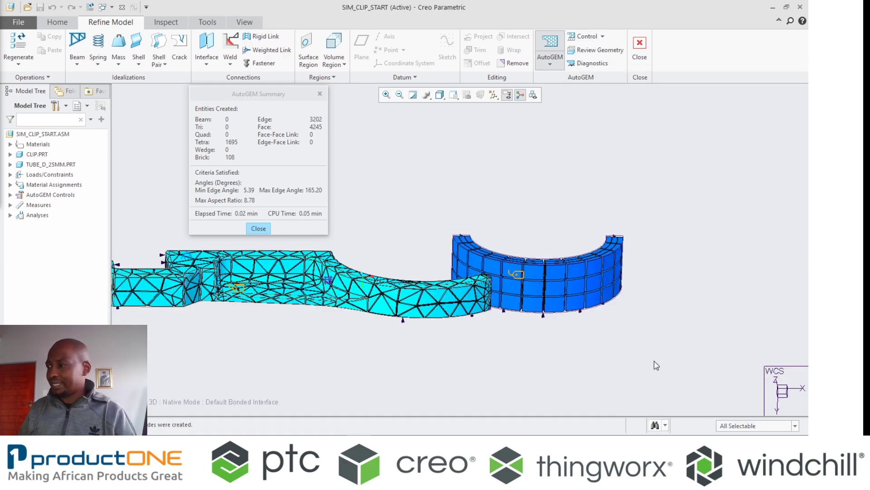
Inspect the 108-brick, 1695-tetra mesh at the clip–tube joint, then close it without saving.
scroll(510, 247, up, 6)
middle_drag(455, 252, 464, 229)
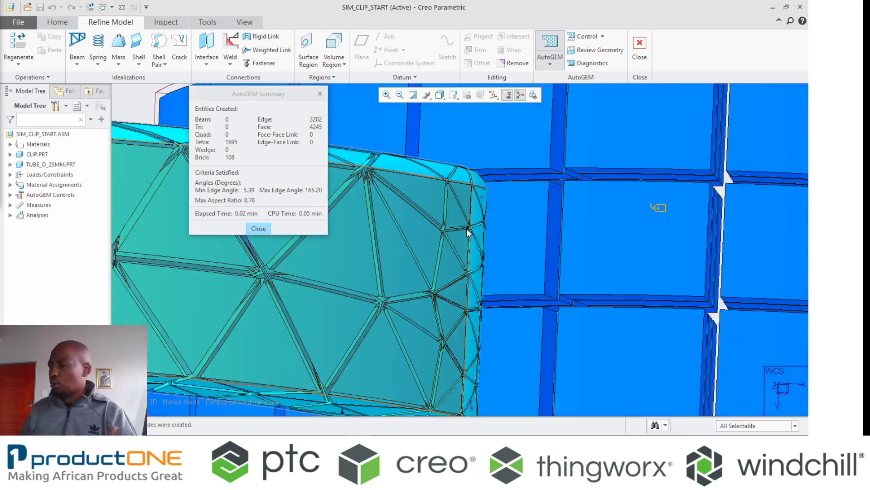
scroll(467, 231, down, 6)
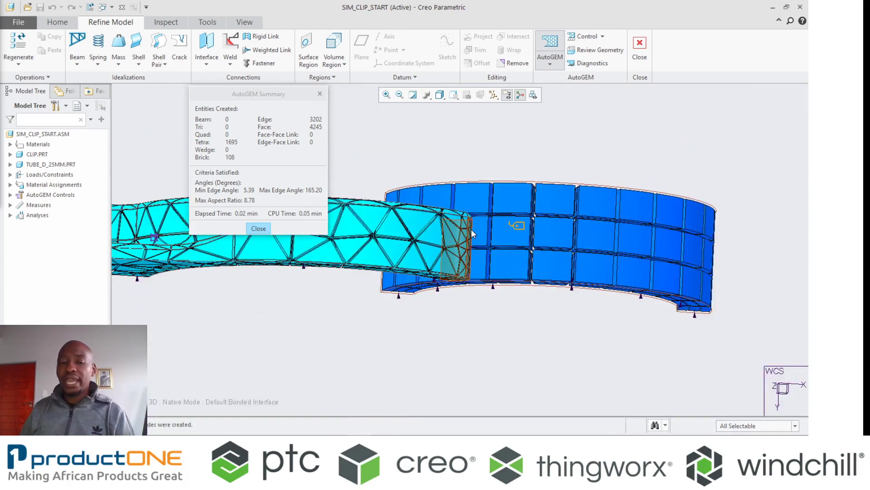
click(258, 228)
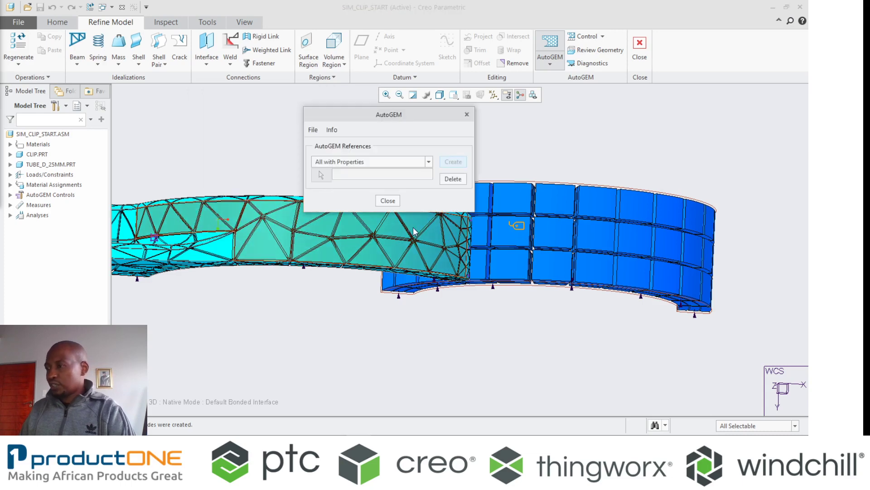
click(393, 203)
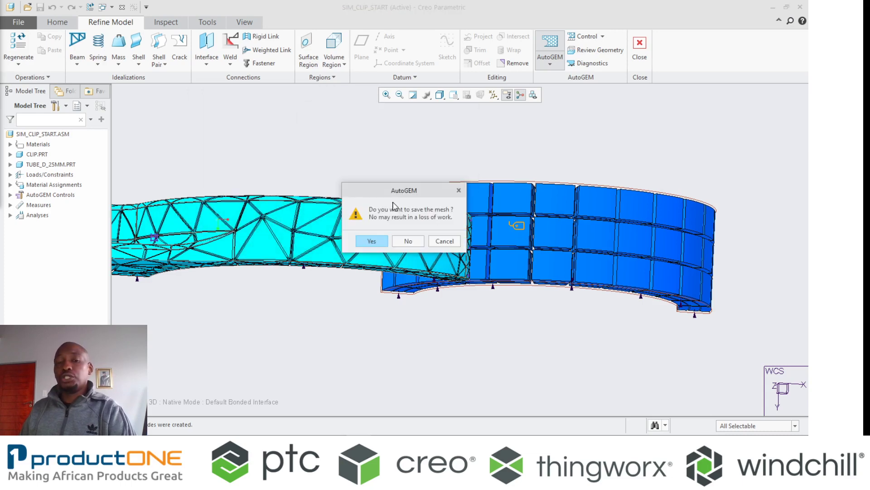
click(404, 241)
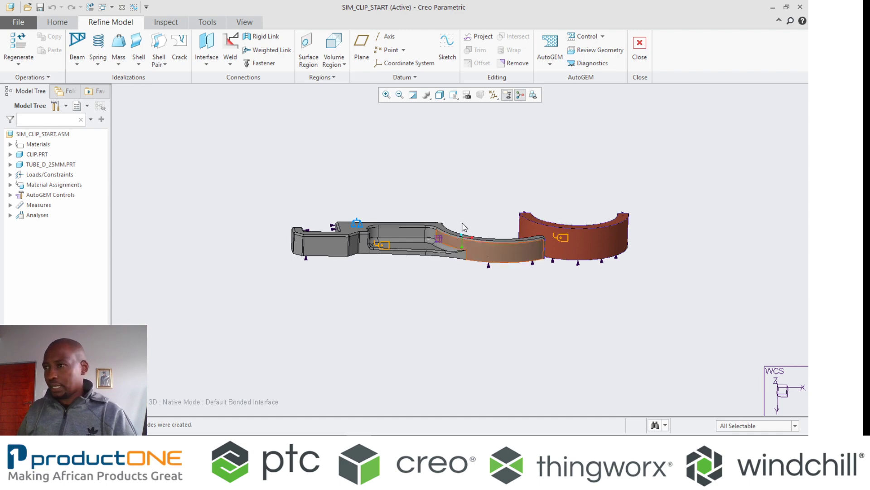
Start a new interface between the tube surface and the clip's end face.
click(206, 65)
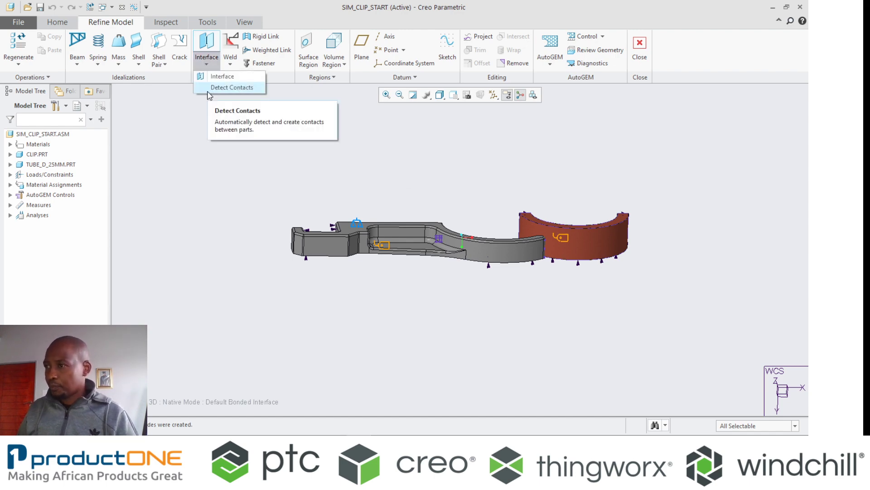
click(211, 76)
scroll(581, 262, down, 3)
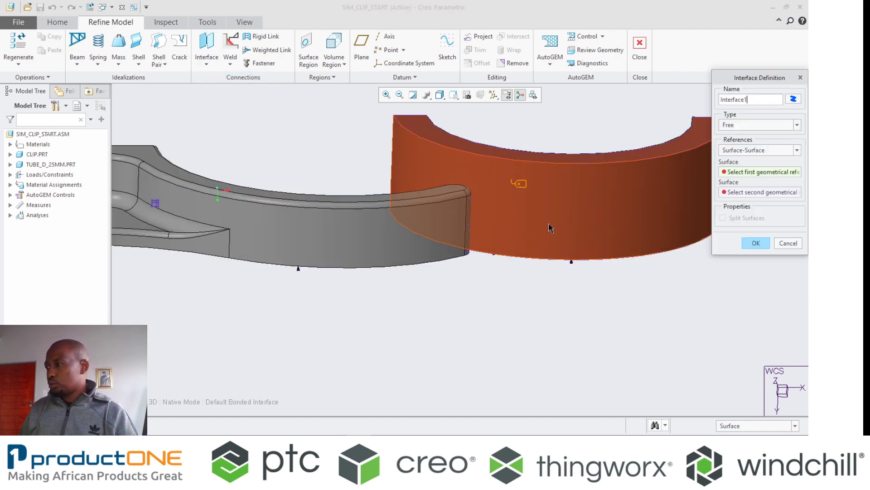
click(536, 232)
middle_drag(537, 232, 394, 259)
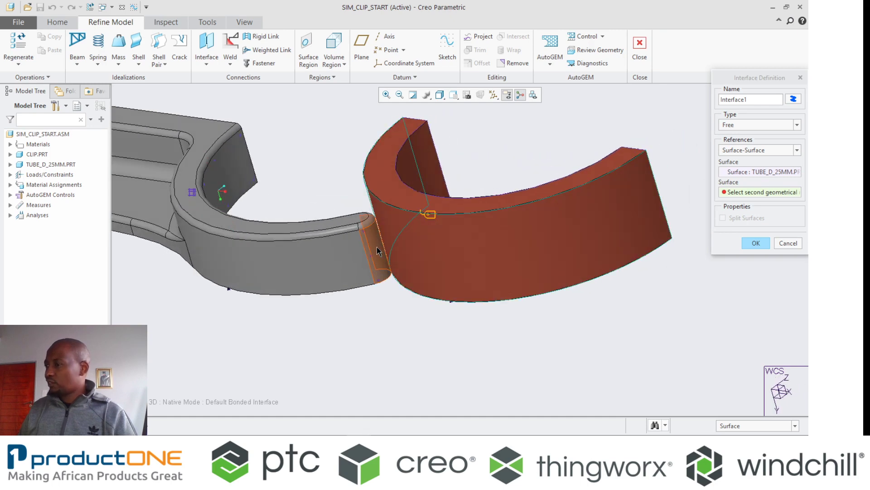
click(383, 256)
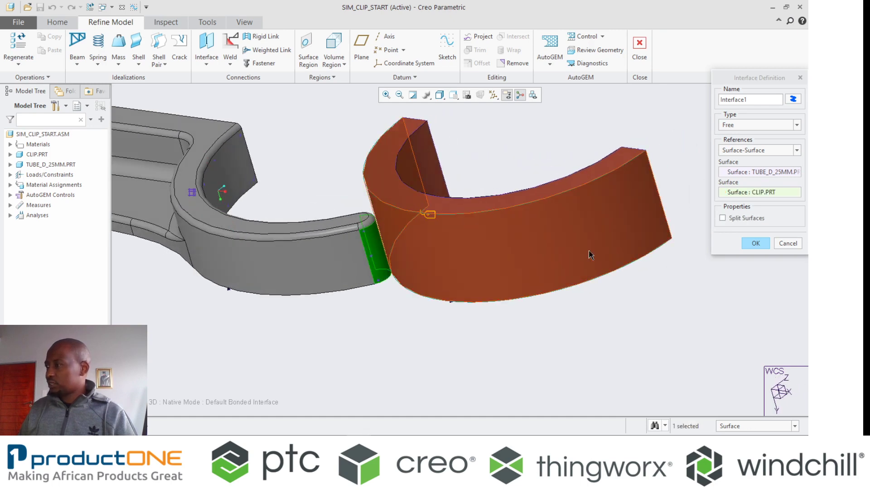
Make Interface1 a contact with overridden penetration 5 and finite friction coefficient 0.2.
click(746, 125)
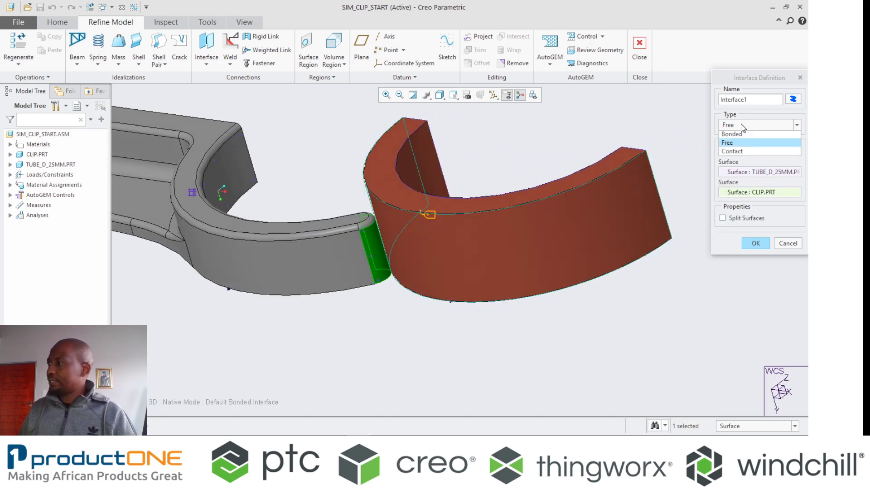
click(741, 155)
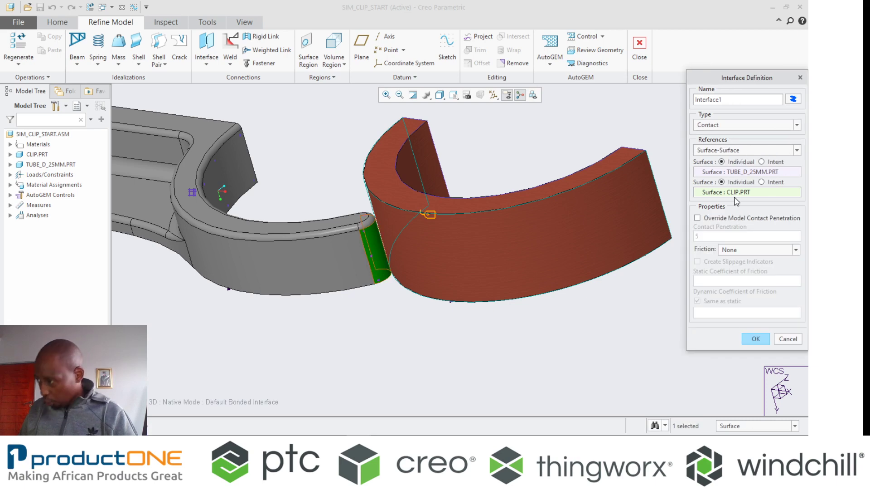
click(716, 218)
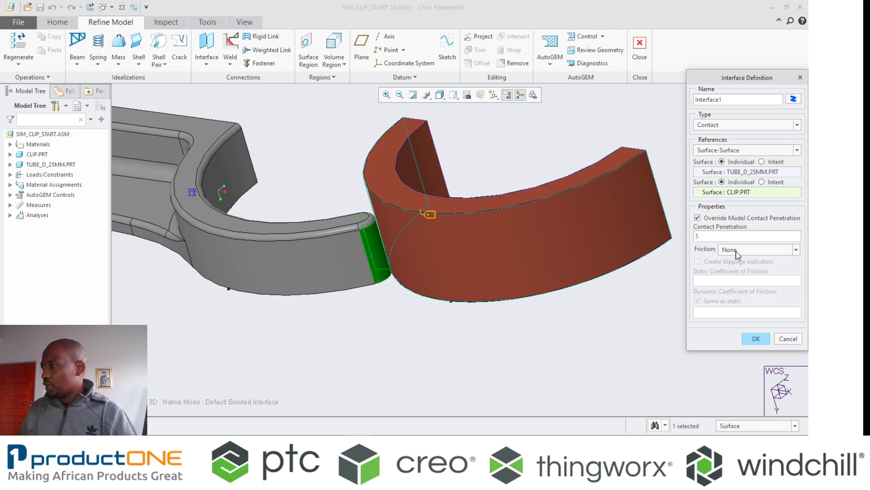
click(735, 250)
click(733, 277)
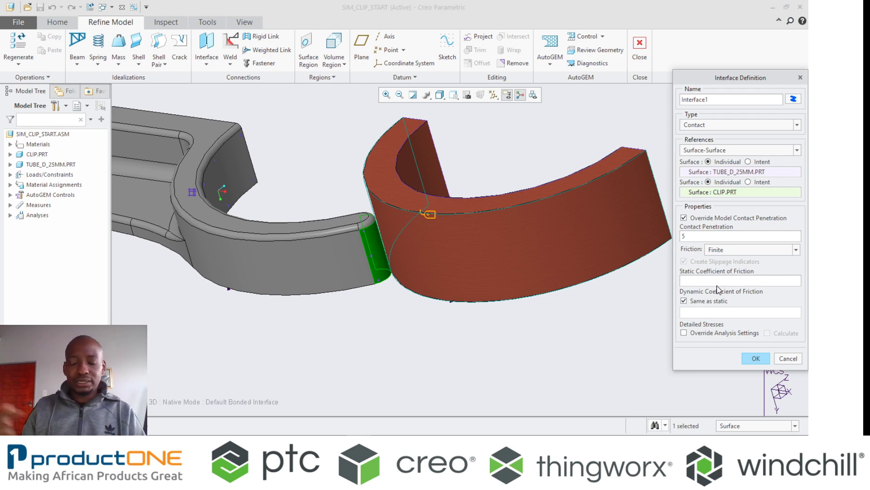
text(0.2)
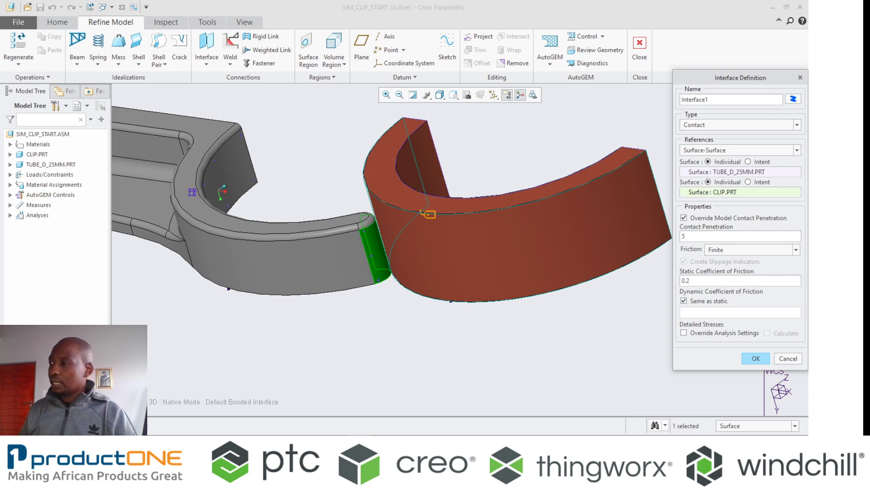
click(756, 358)
middle_drag(582, 284, 568, 203)
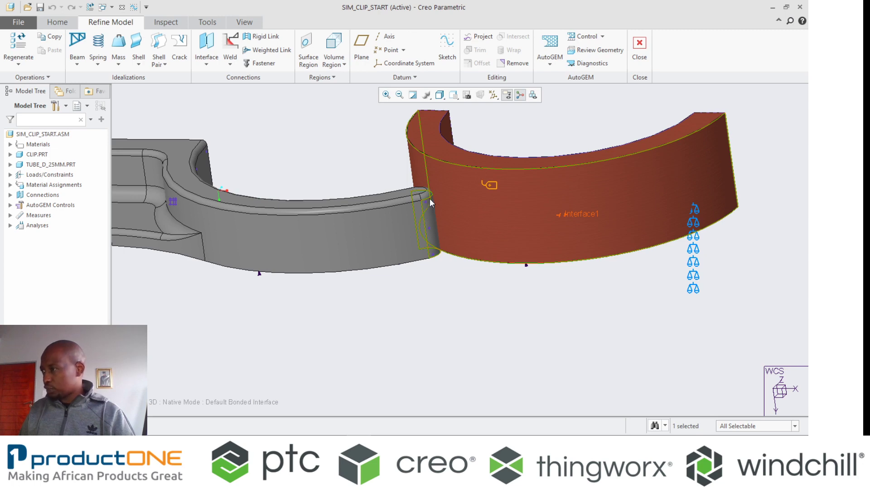
Define Interface2 between another tube and clip surface as contact, penetration override, finite friction 0.2.
click(207, 48)
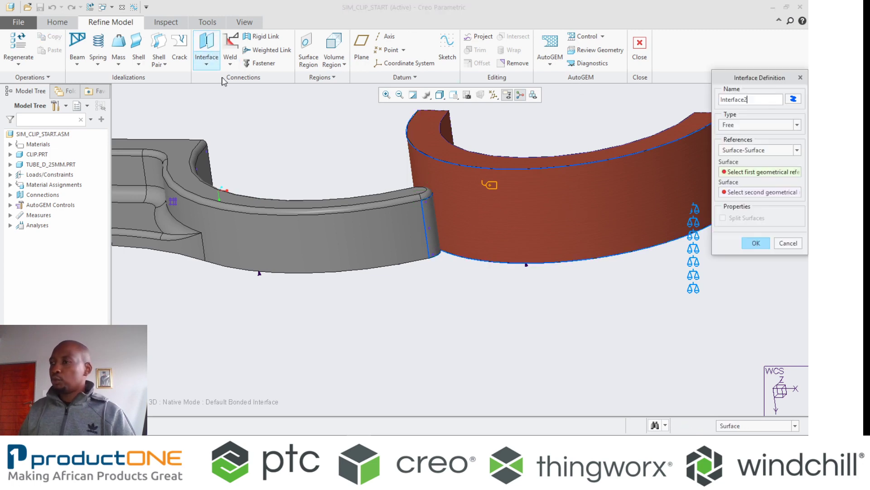
click(497, 199)
middle_drag(497, 200, 272, 200)
click(213, 180)
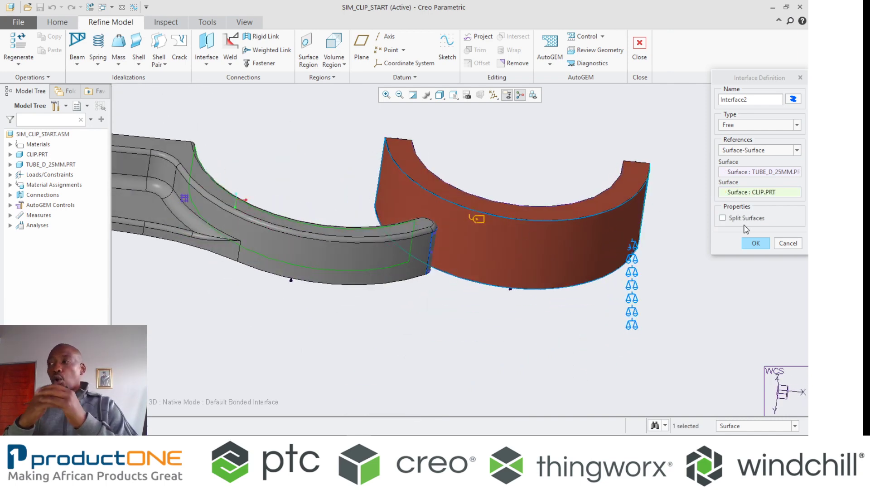
click(742, 129)
click(739, 154)
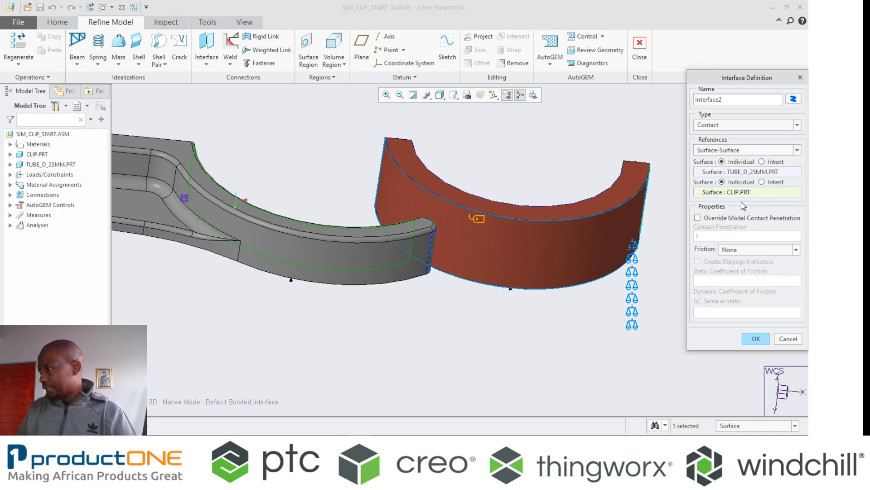
click(731, 218)
click(744, 250)
click(742, 278)
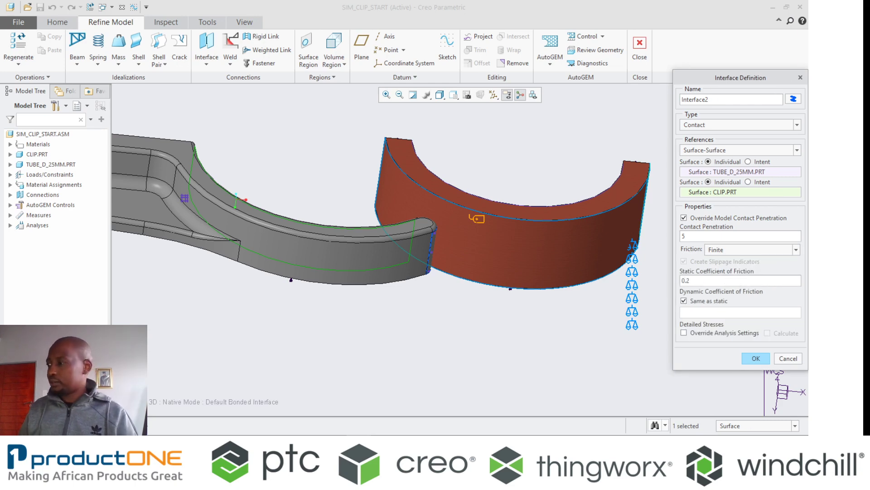
click(757, 358)
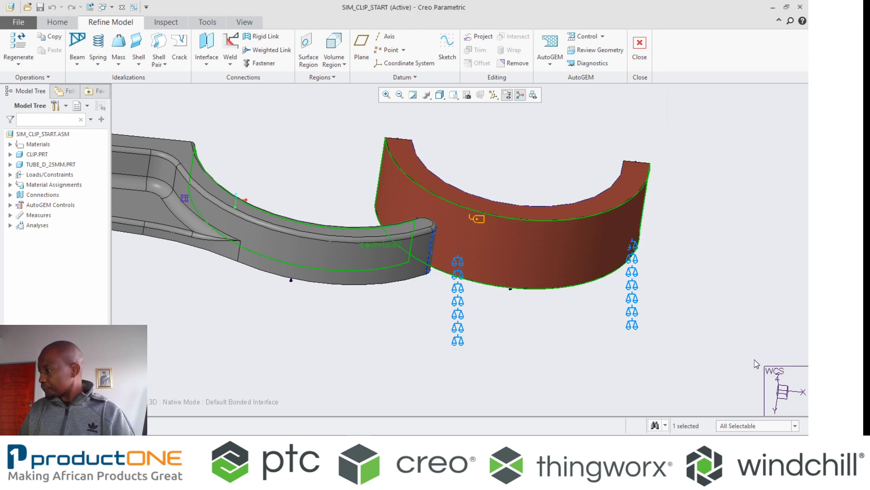
Orbit and zoom the assembly to inspect both contact interfaces from several angles.
middle_drag(584, 335, 674, 274)
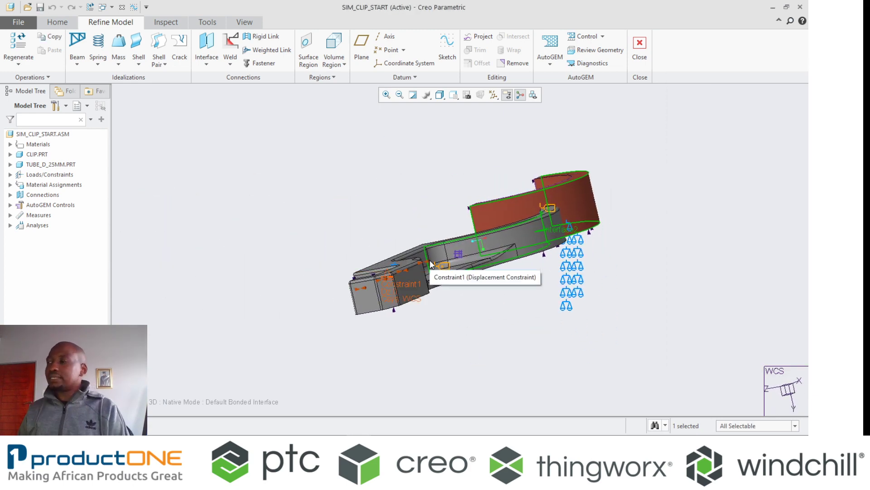
click(295, 228)
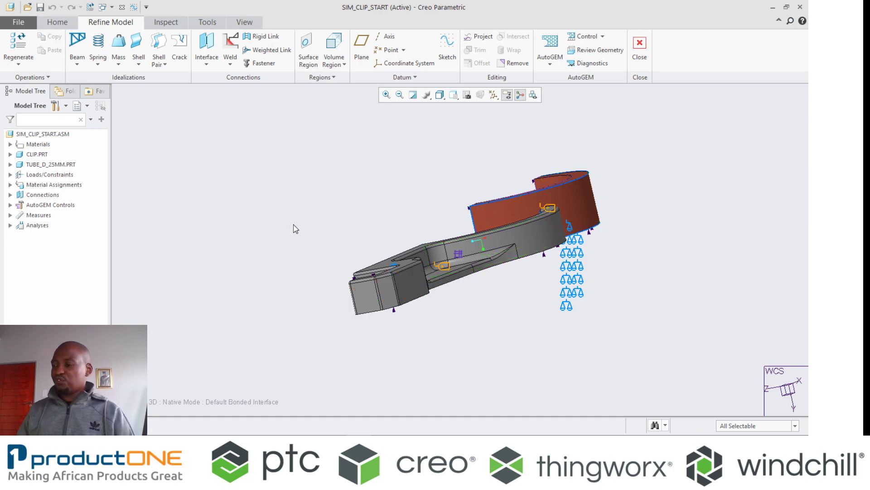
middle_drag(324, 250, 509, 288)
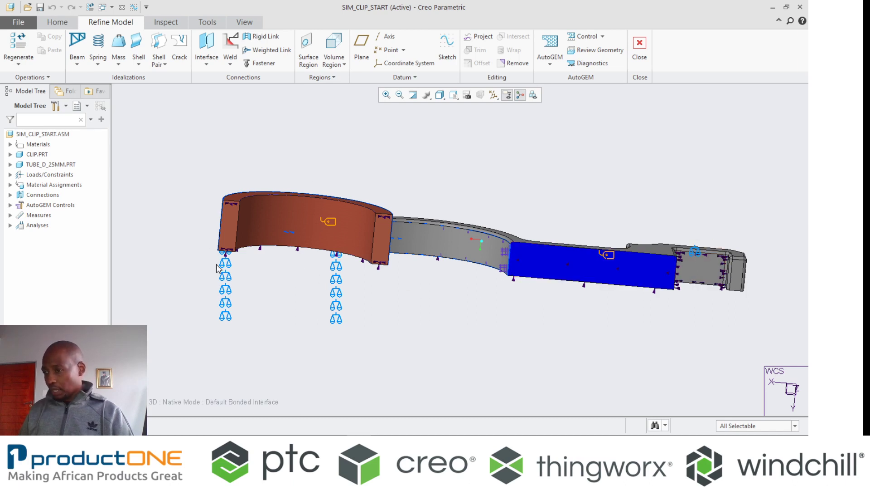
mouse_move(370, 270)
middle_down()
mouse_move(356, 295)
mouse_move(370, 285)
middle_up()
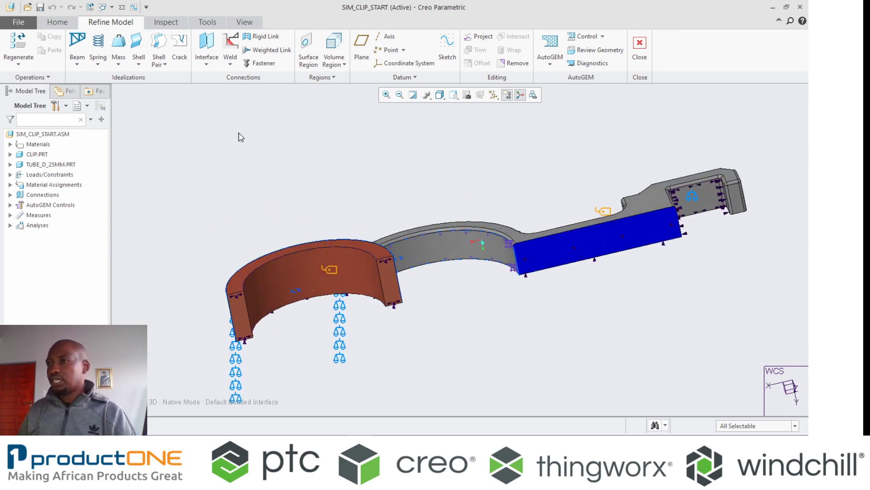
Create a new static analysis, Analysis3, and edit its constraint set's time-dependence function.
click(64, 21)
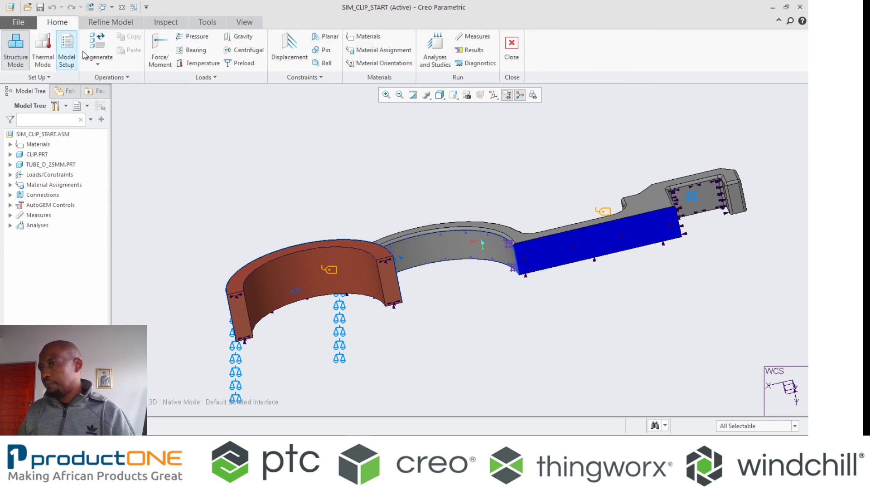
click(438, 66)
click(211, 89)
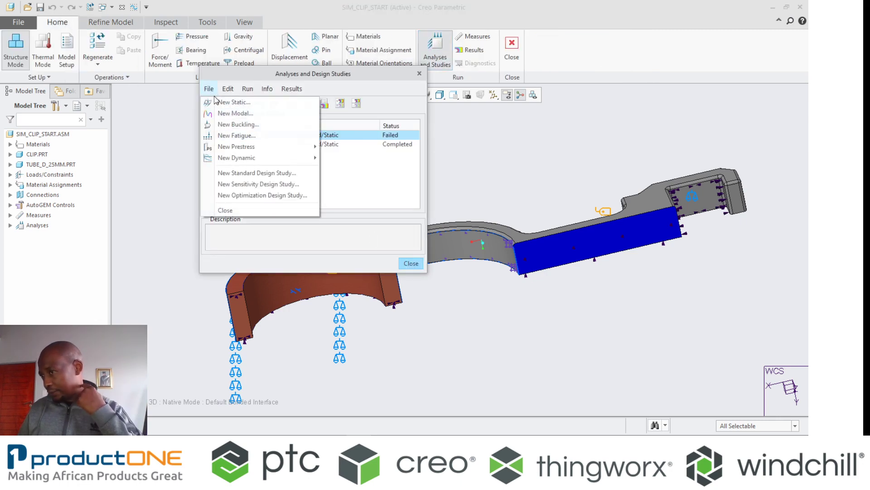
click(239, 103)
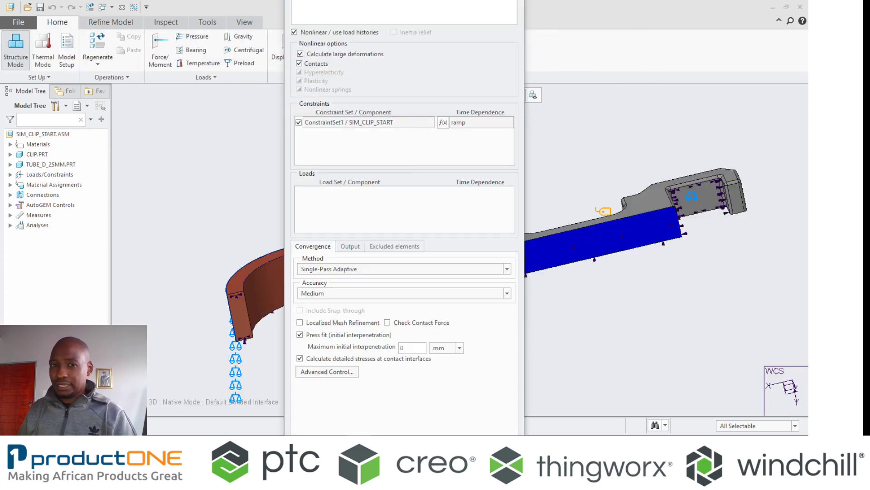
drag(524, 37, 491, 37)
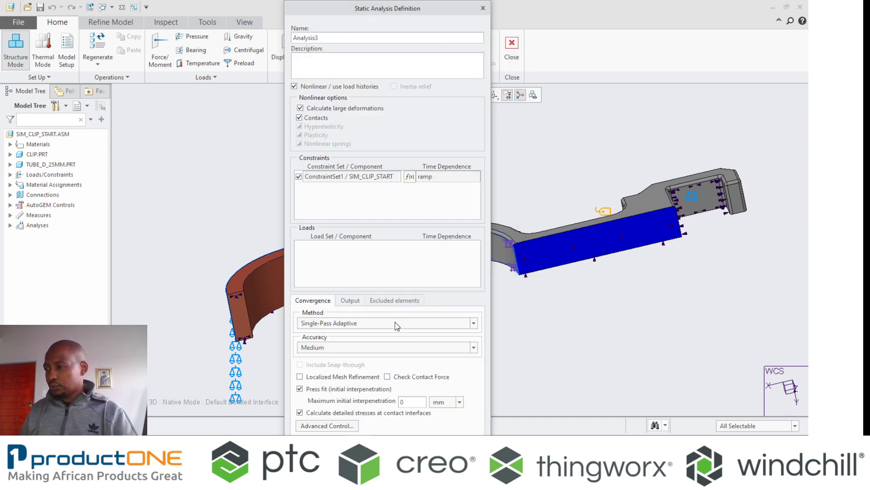
click(409, 177)
Build Function2 as a three-row table: value 0 at time 0, 1 at 0.5, 0 at 1.
click(479, 162)
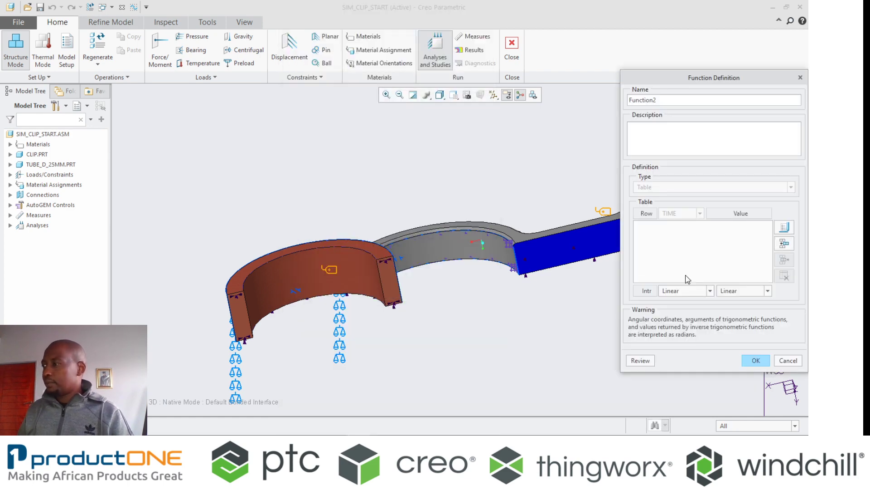
click(790, 233)
click(474, 305)
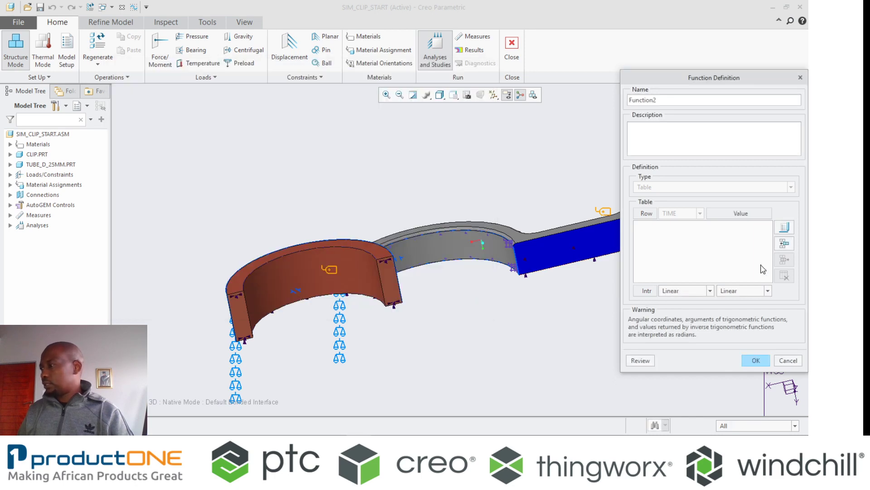
click(784, 244)
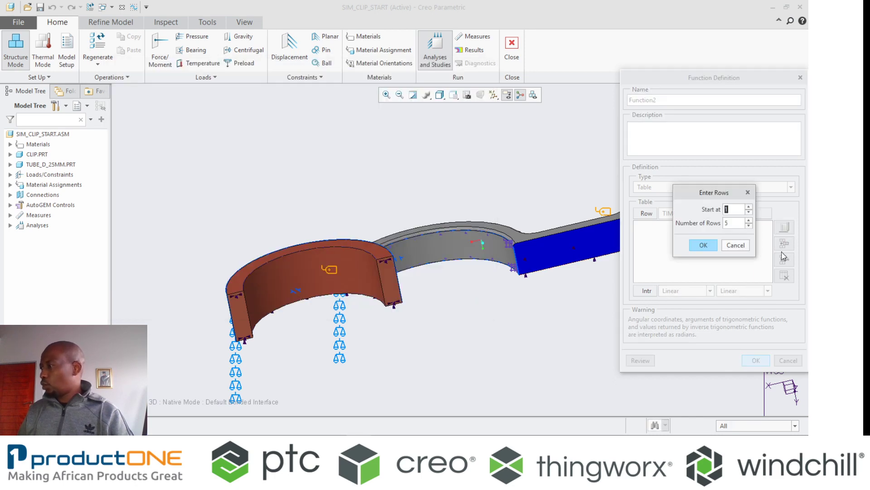
click(748, 221)
click(751, 227)
click(750, 226)
click(750, 226)
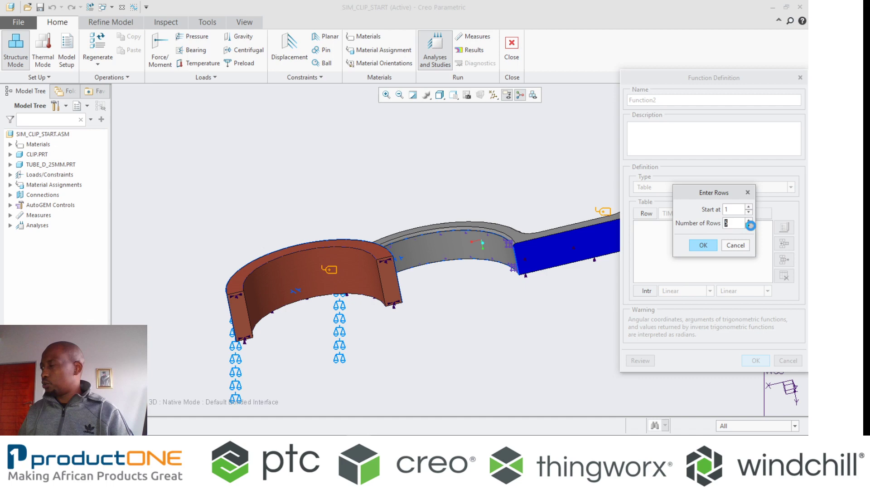
click(703, 245)
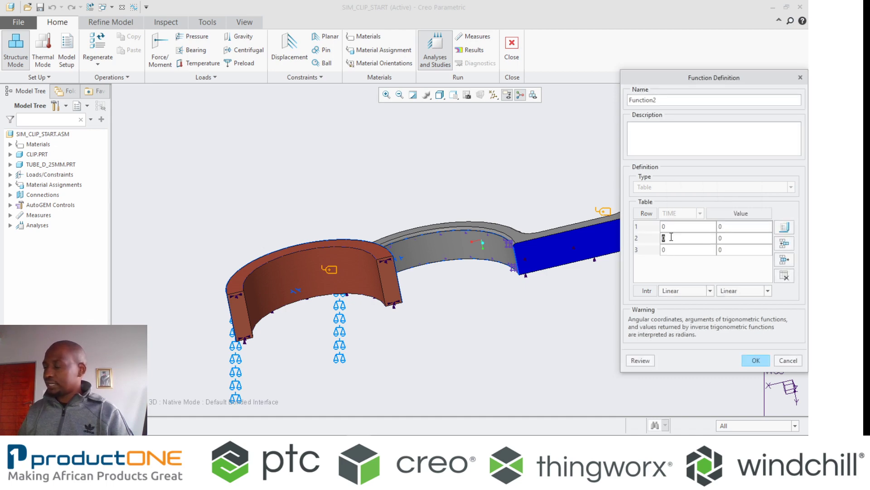
key(BackSpace)
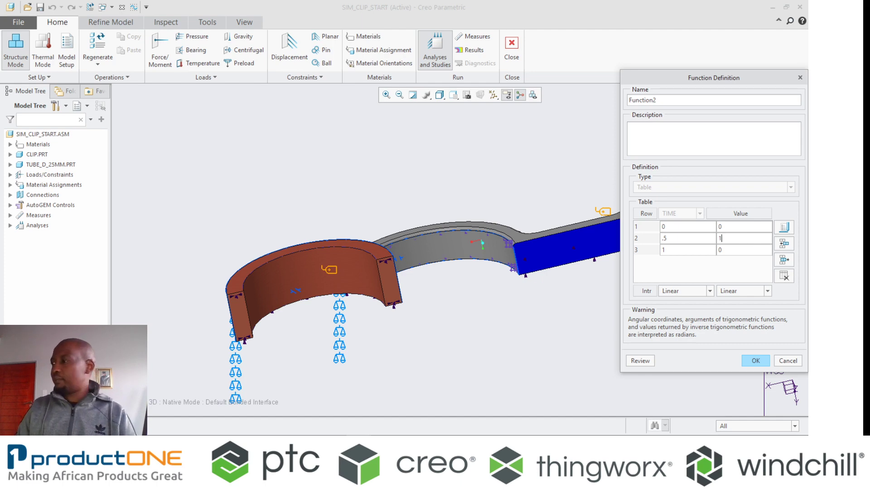
click(754, 360)
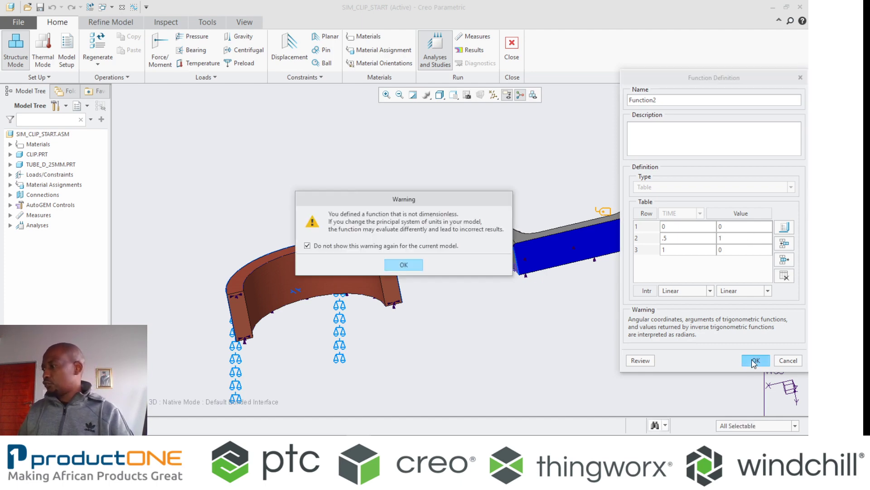
Apply Function2 as the time dependence and set the convergence method to Quick Check.
click(404, 264)
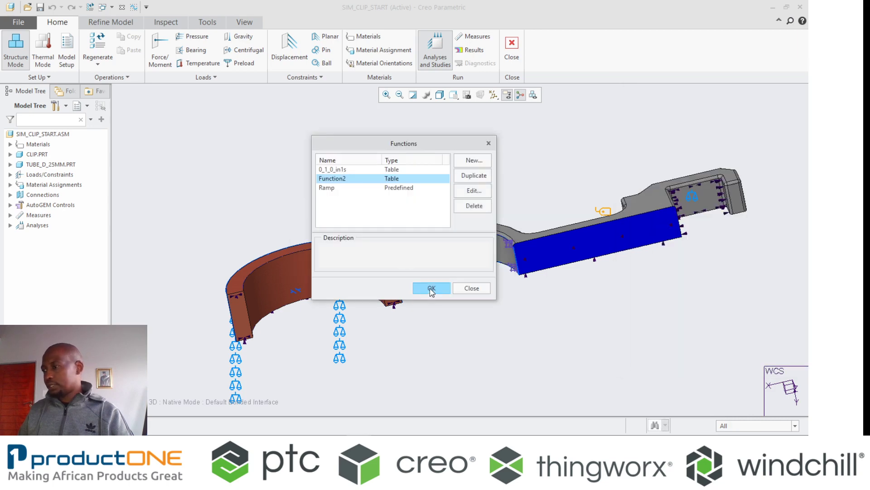
click(429, 290)
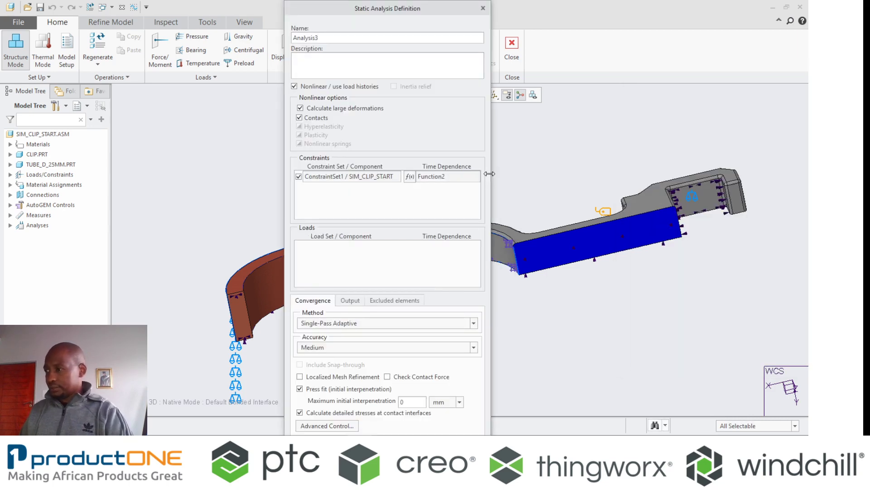
click(351, 301)
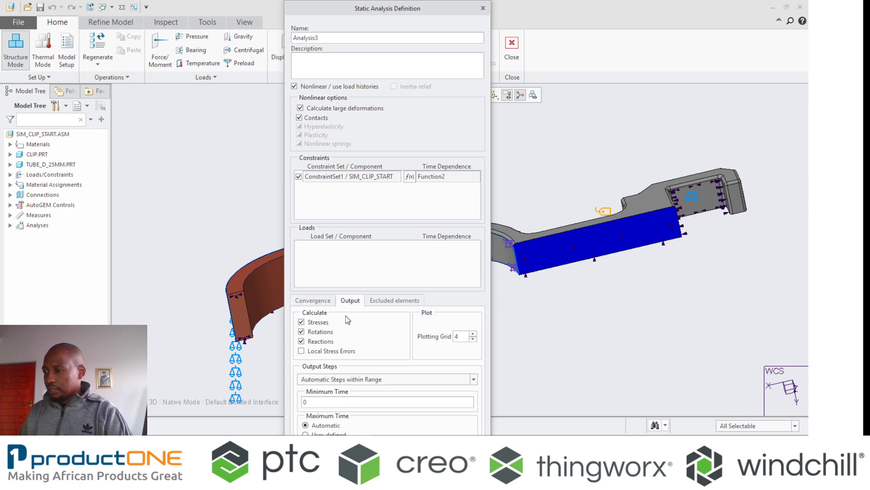
click(316, 301)
click(344, 323)
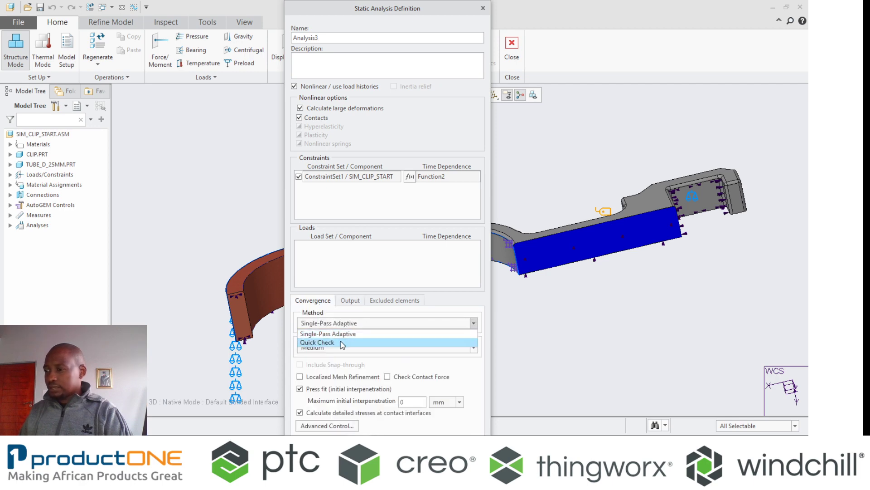
click(341, 343)
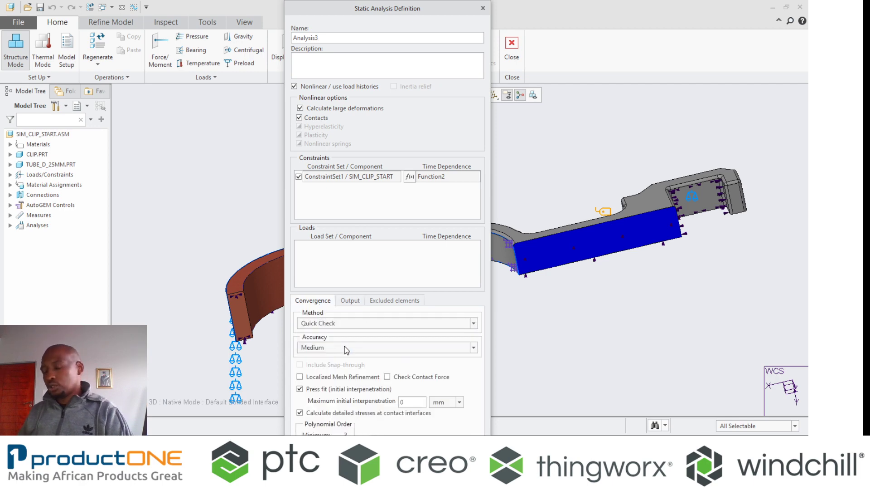
click(398, 301)
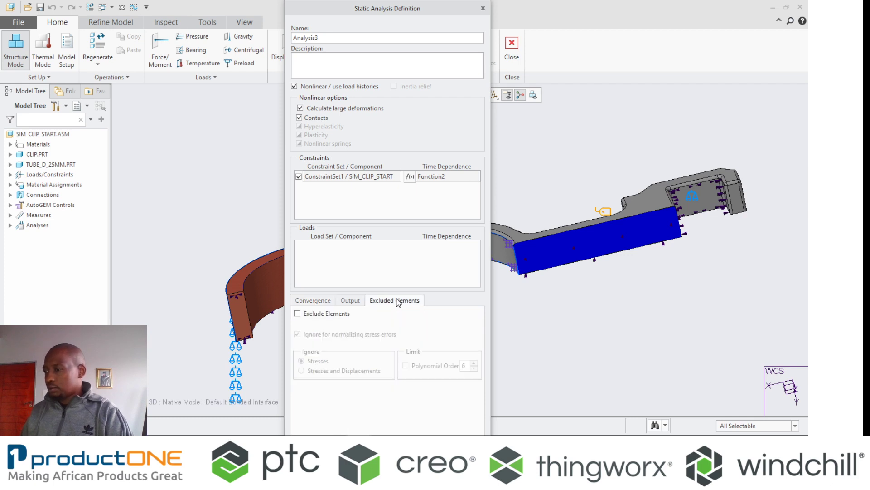
Use 41 user-defined output steps in 0.025 increments and save Analysis3.
click(349, 300)
click(353, 379)
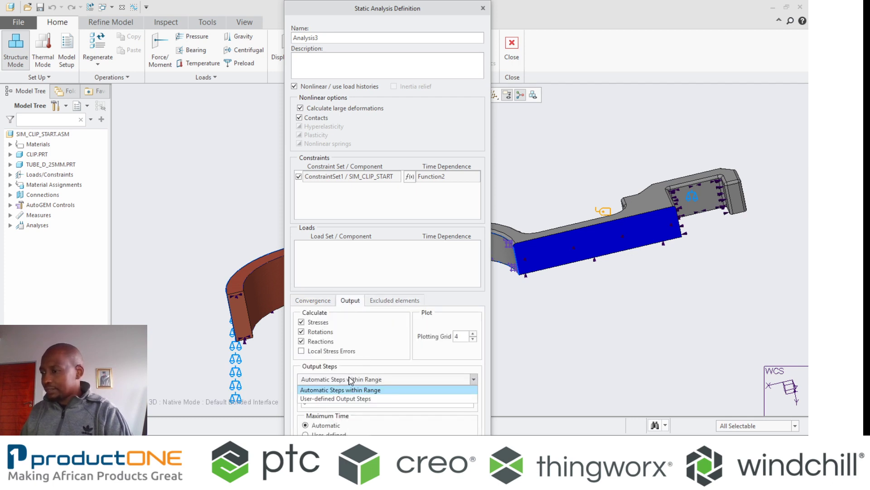
click(346, 399)
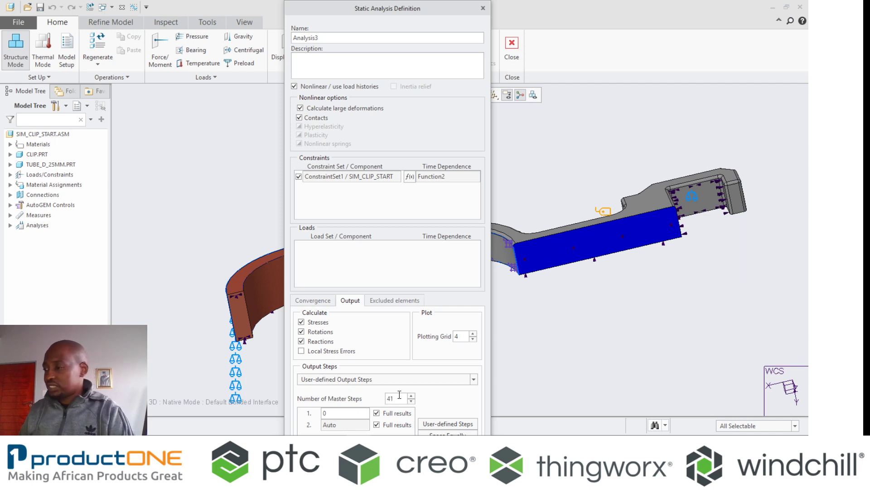
click(445, 426)
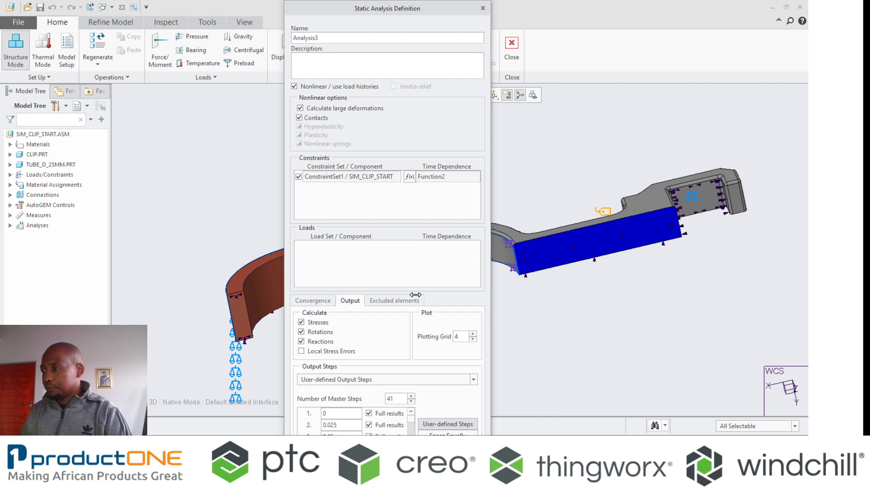
key(Return)
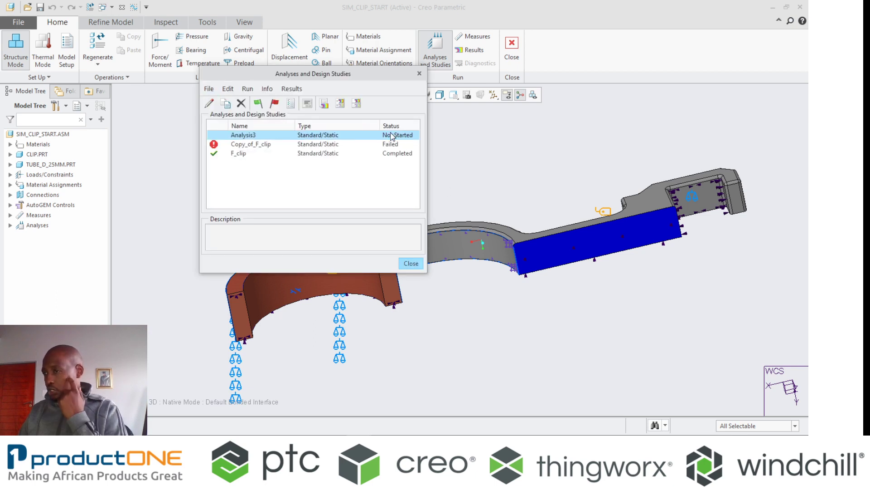
Show the F_clip study results as a deformed, animated displacement fringe.
click(242, 155)
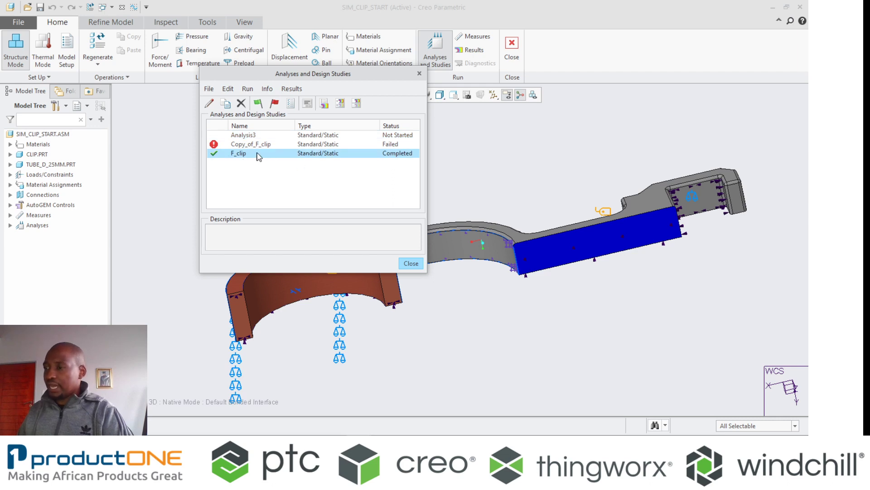
click(325, 104)
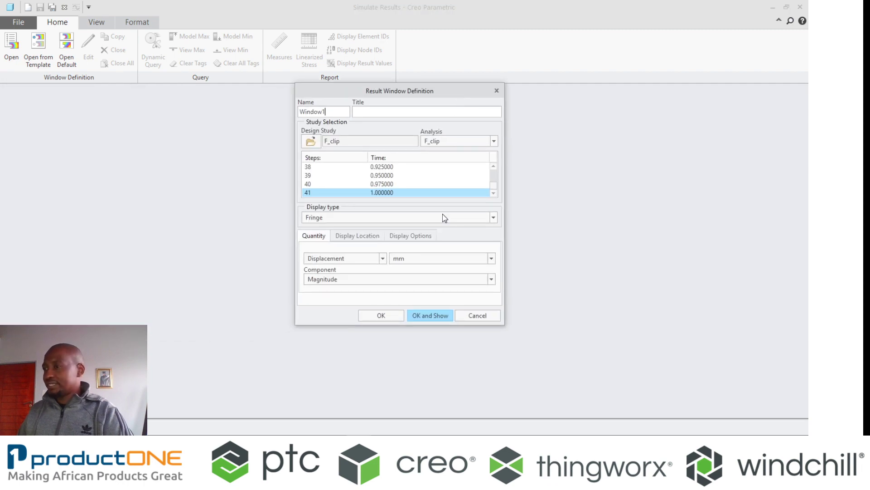
click(415, 236)
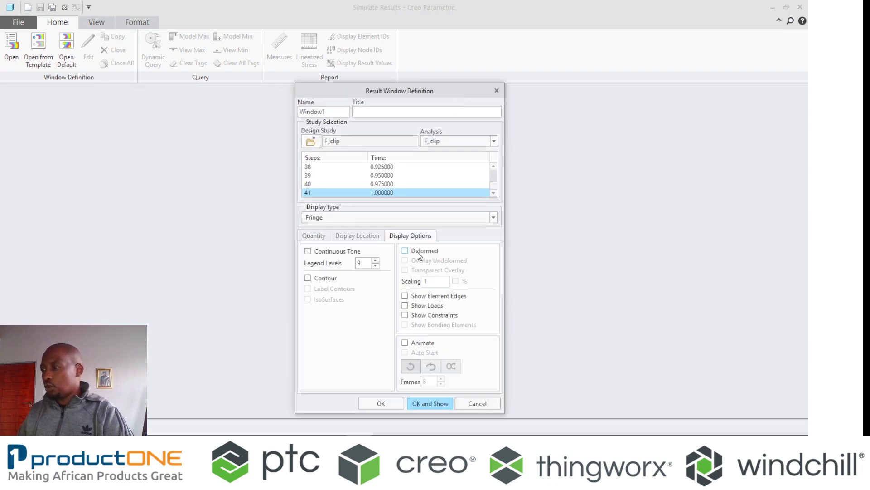
click(405, 251)
click(405, 343)
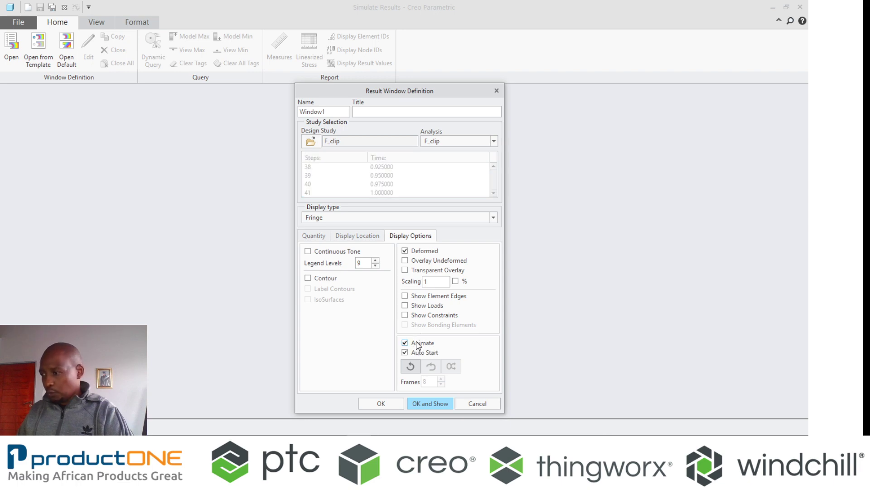
click(446, 403)
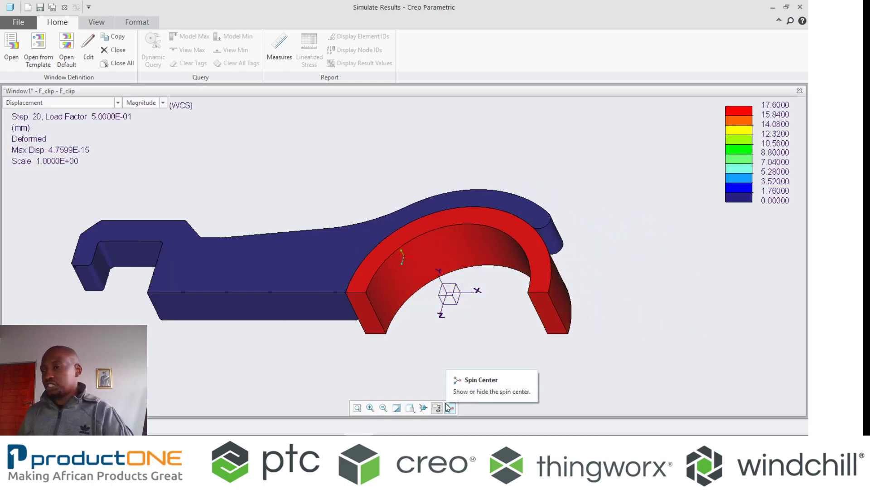
Spin the model, then switch Window1's result quantity from displacement to von Mises stress.
mouse_move(516, 395)
middle_down()
mouse_move(401, 201)
mouse_move(404, 213)
middle_up()
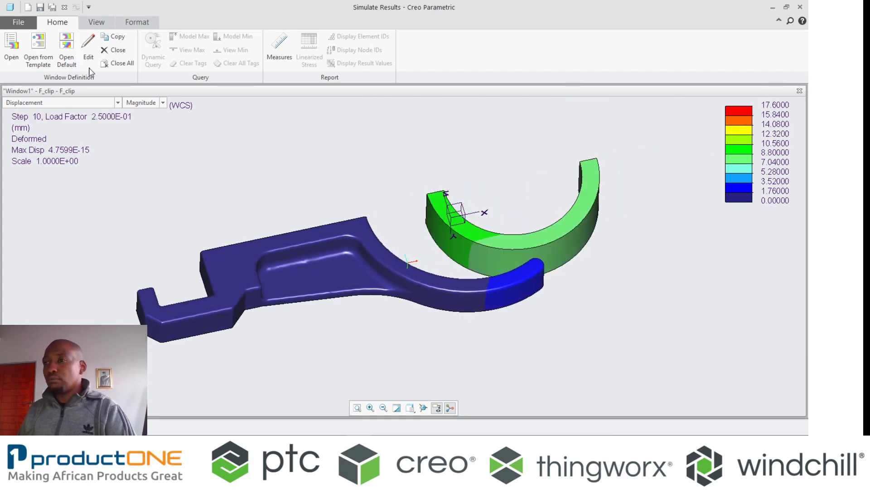
click(89, 47)
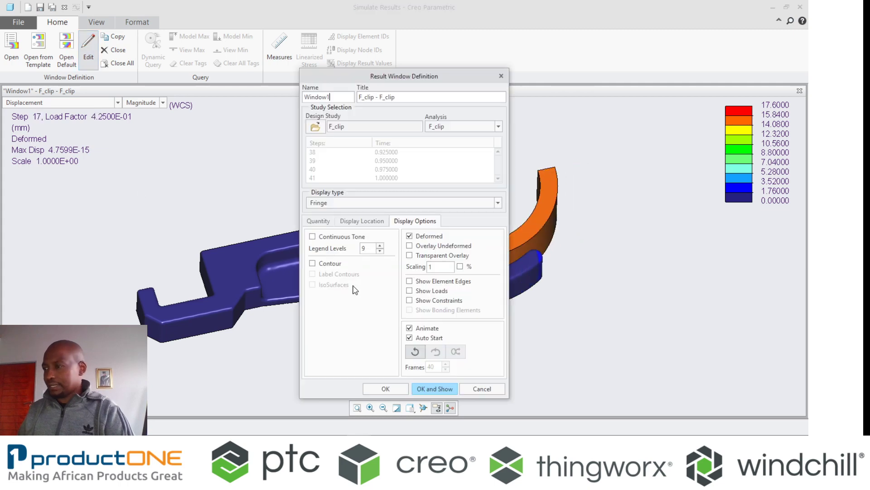
click(317, 221)
click(327, 245)
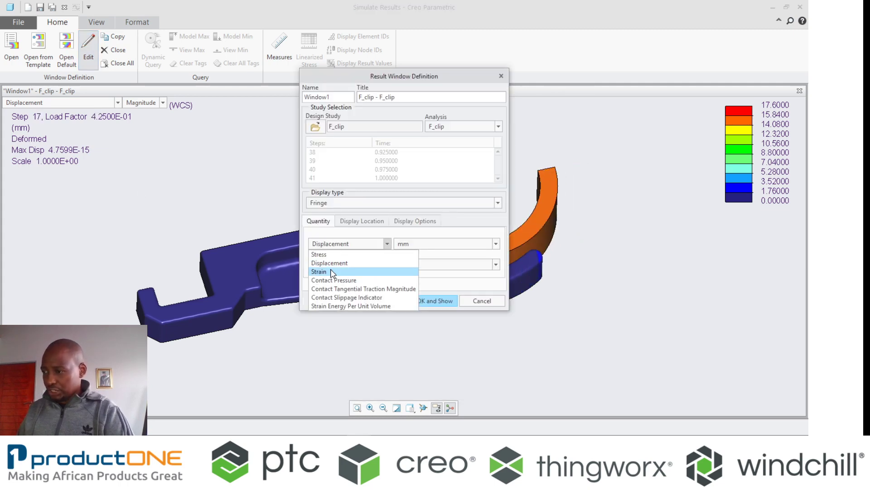
click(319, 254)
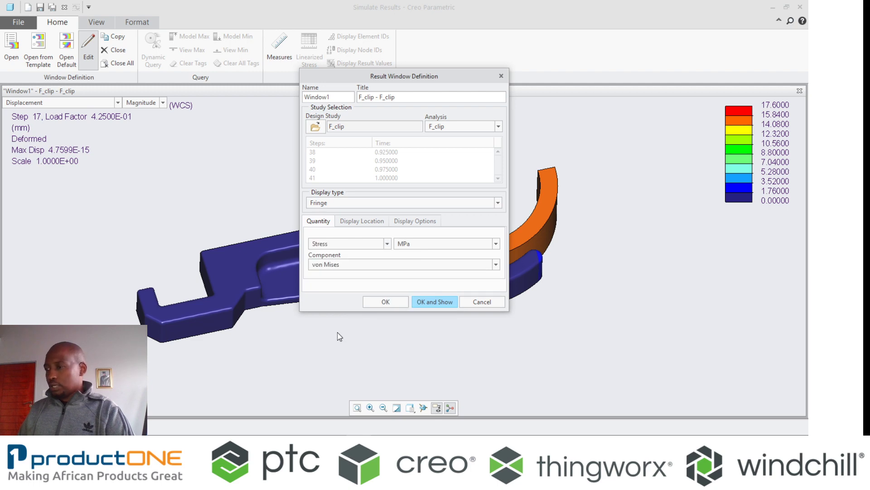
click(411, 222)
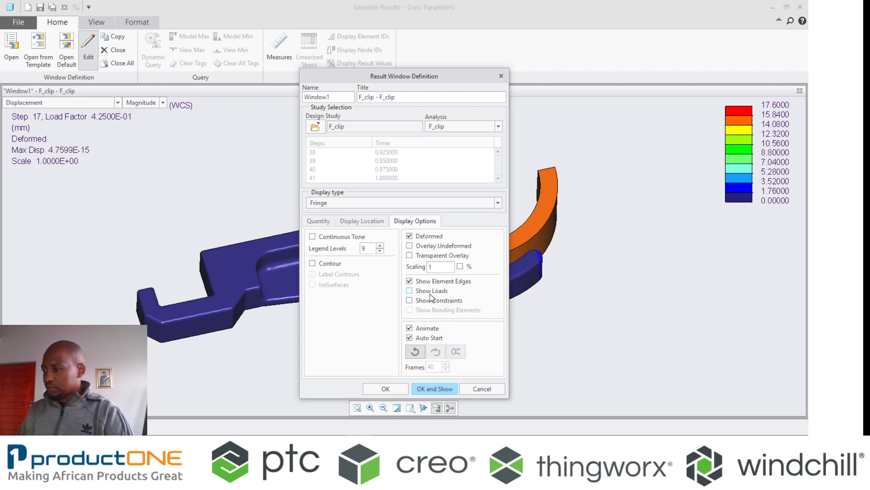
Apply the edited definition to animate the deformed von Mises stress fringe, peaking at 46.669 MPa.
click(432, 385)
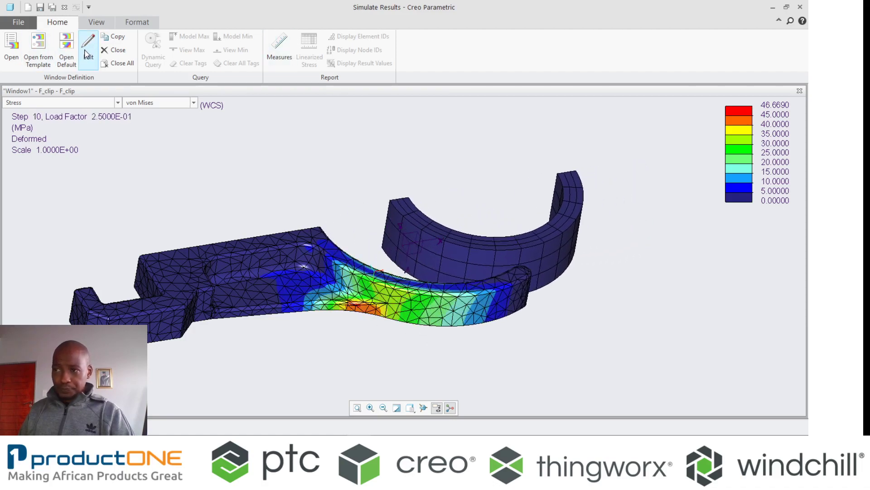
Copy the result window as a graph plotting the F_clip measure on the vertical axis.
click(114, 36)
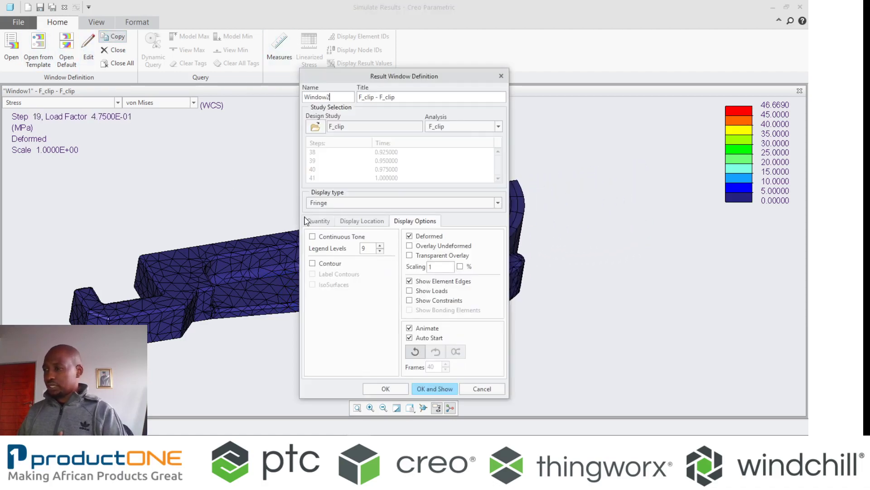
click(306, 220)
click(323, 203)
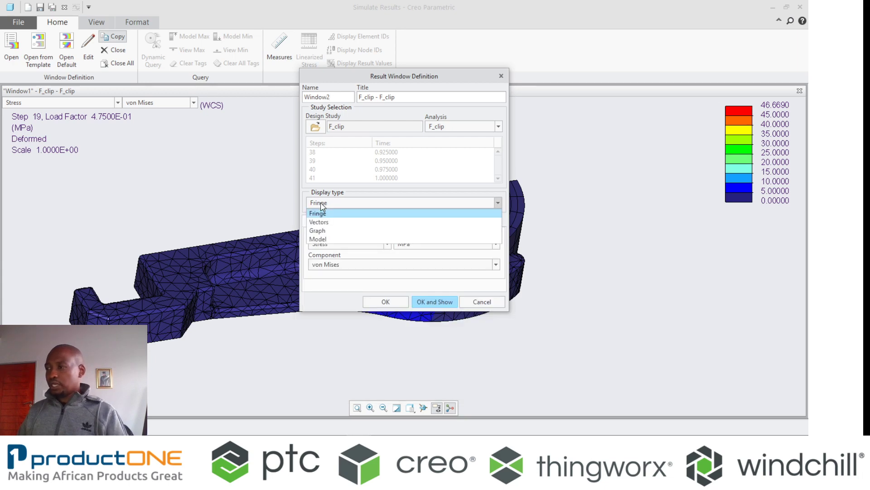
click(325, 230)
click(370, 247)
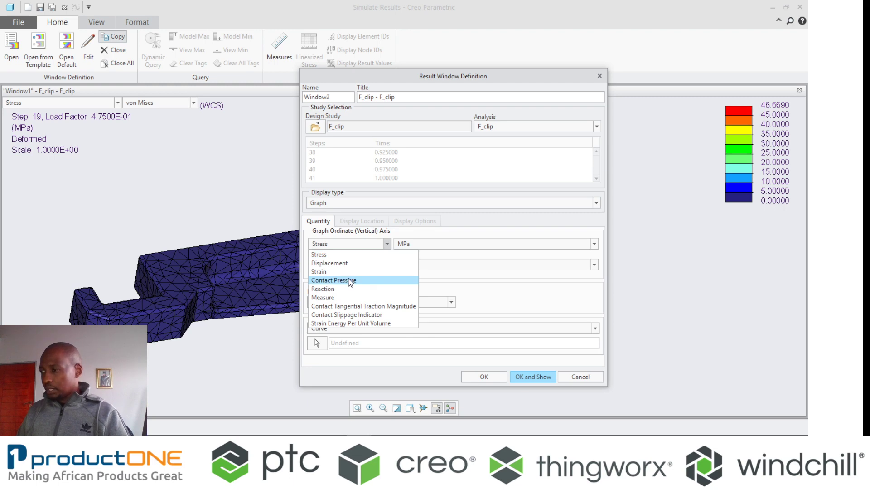
click(344, 298)
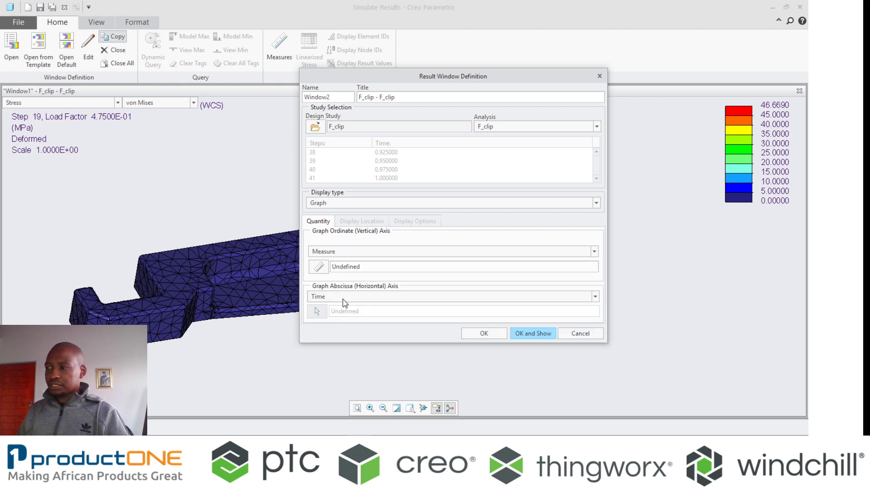
click(321, 267)
click(732, 105)
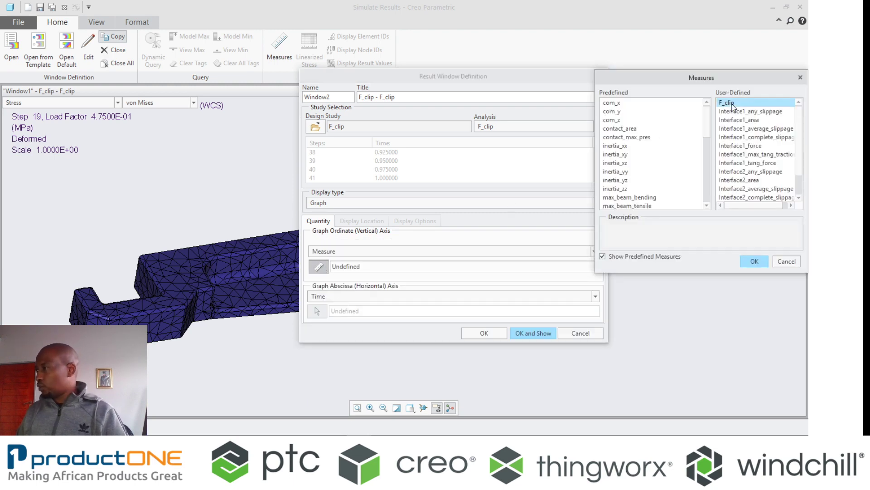
click(756, 262)
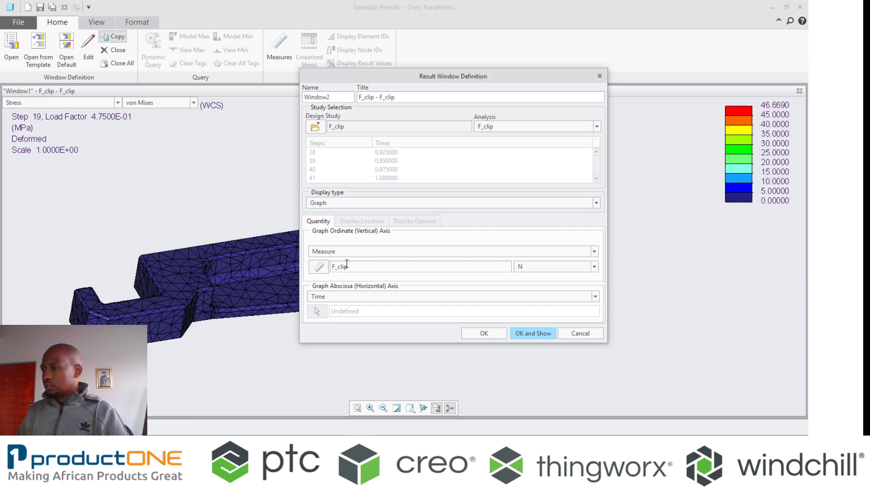
Set the graph's horizontal axis to the max_disp_x measure.
click(327, 297)
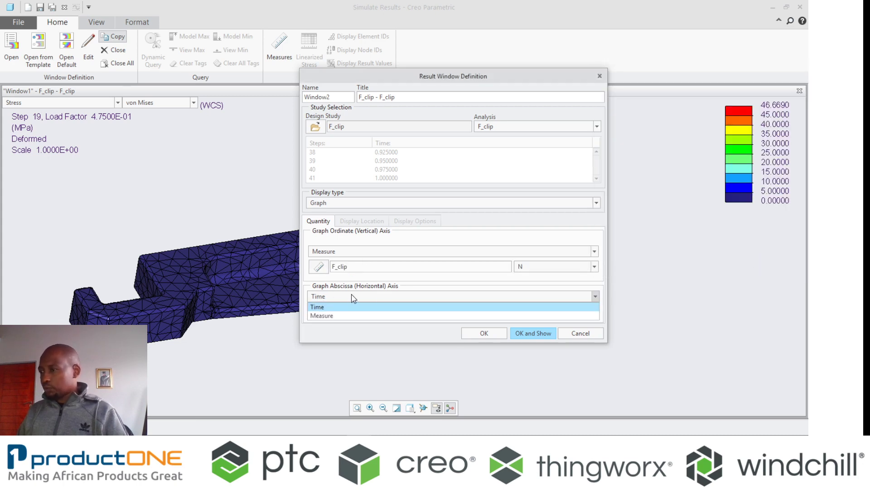
click(336, 316)
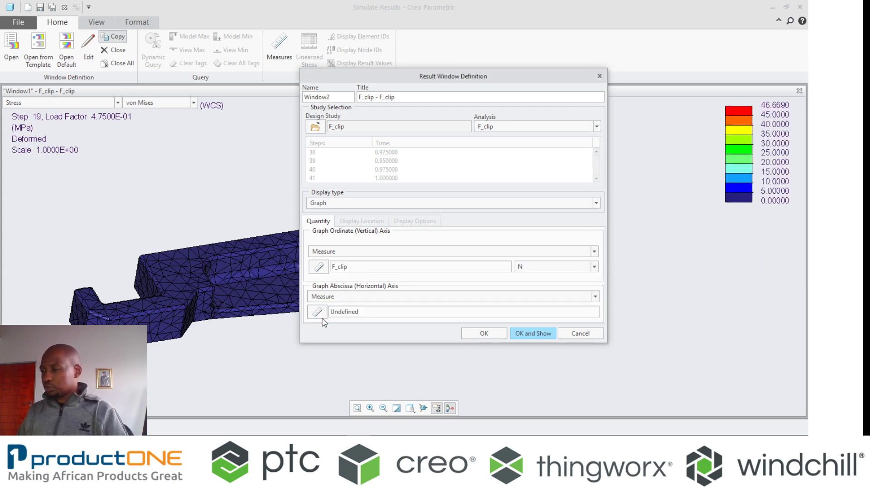
click(317, 317)
scroll(649, 177, down, 5)
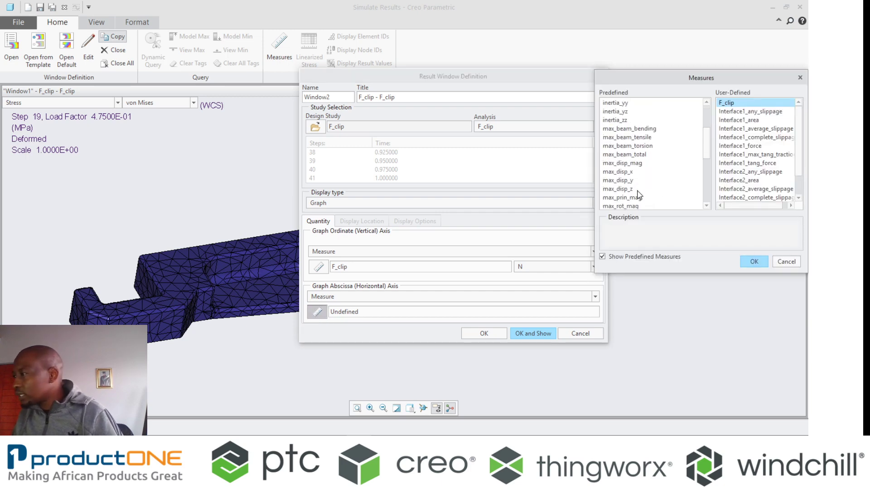
click(624, 172)
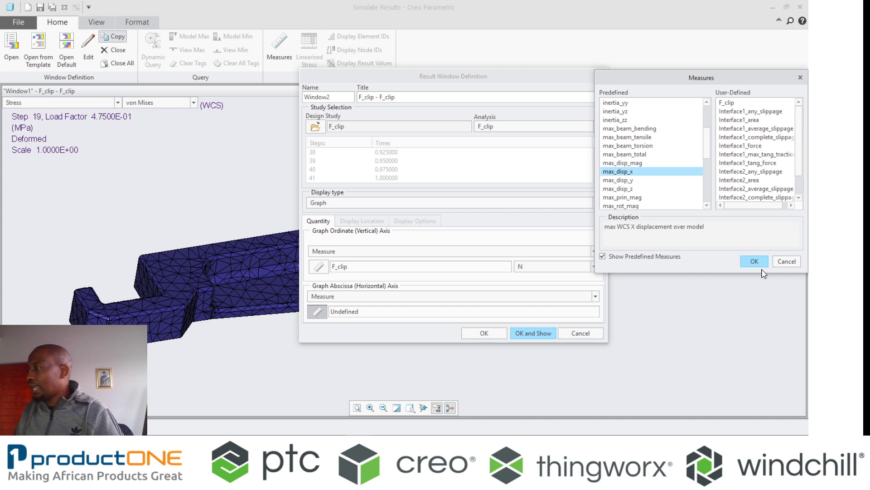
Confirm max_disp_x as the horizontal-axis measure for the Window2 graph.
click(754, 262)
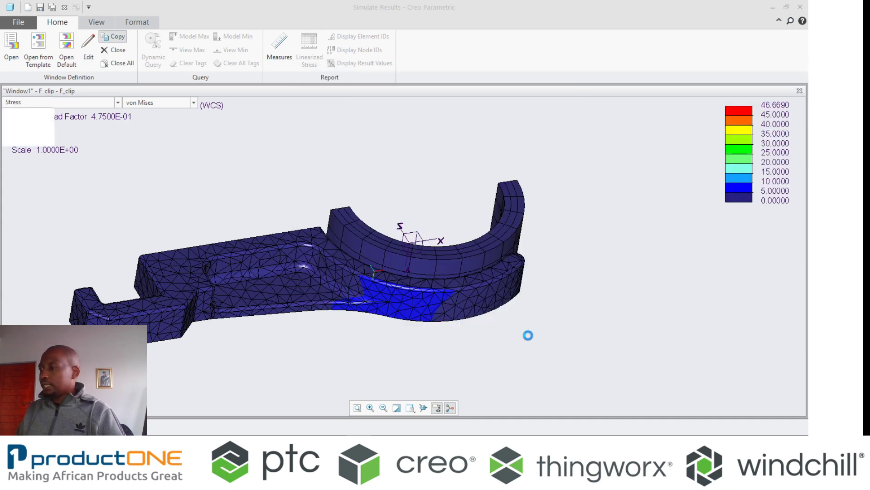